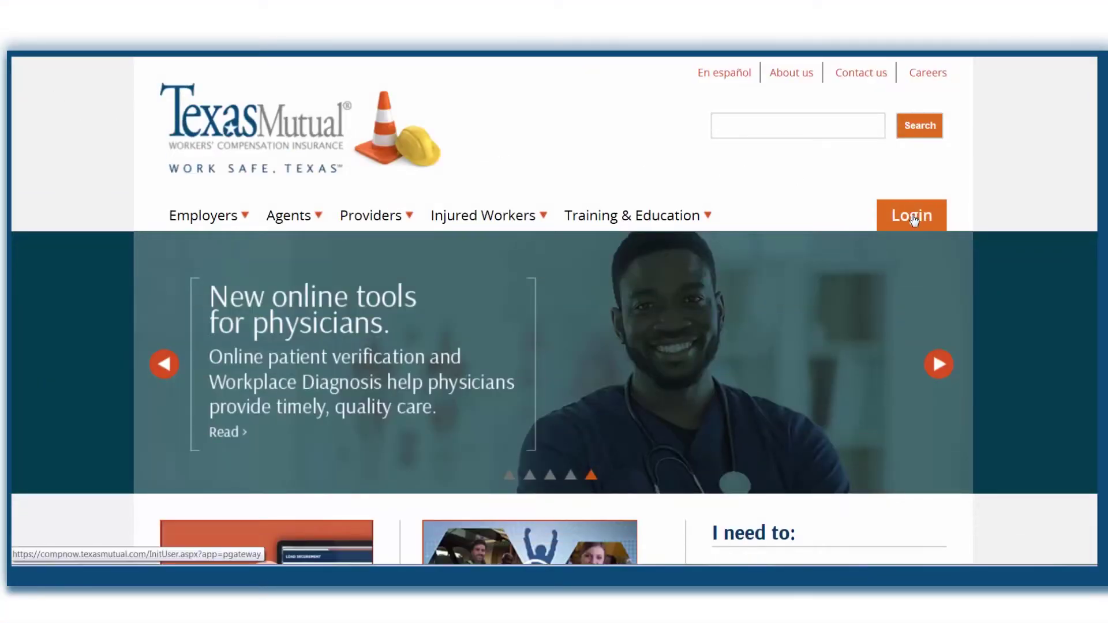
# - Go to the Login page and choose Agent Account to sign in
pyautogui.click(911, 216)
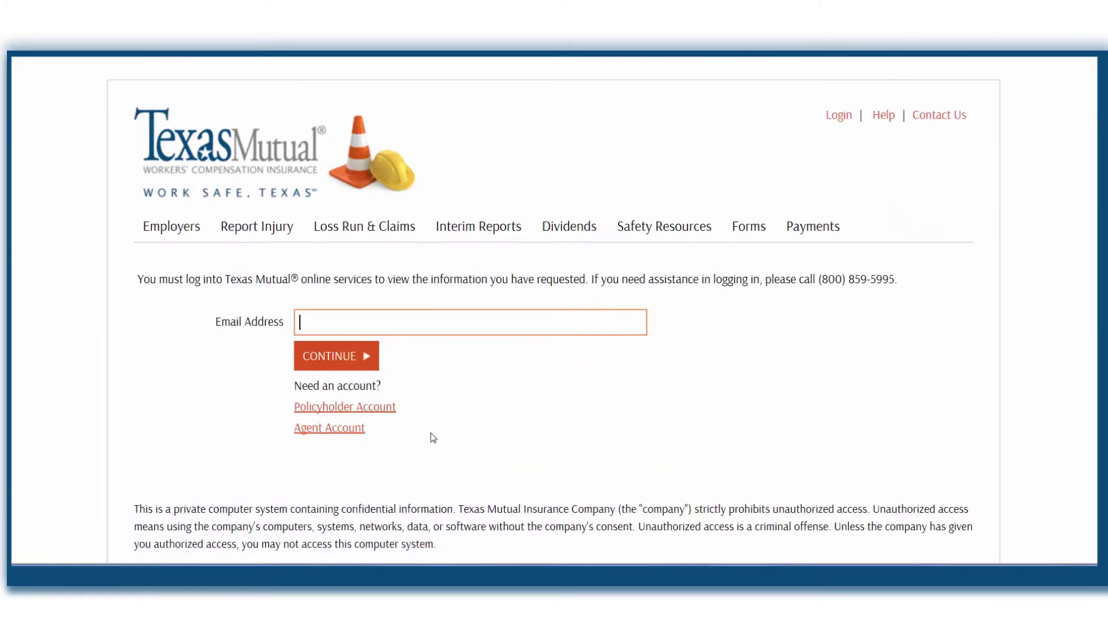
pyautogui.click(342, 435)
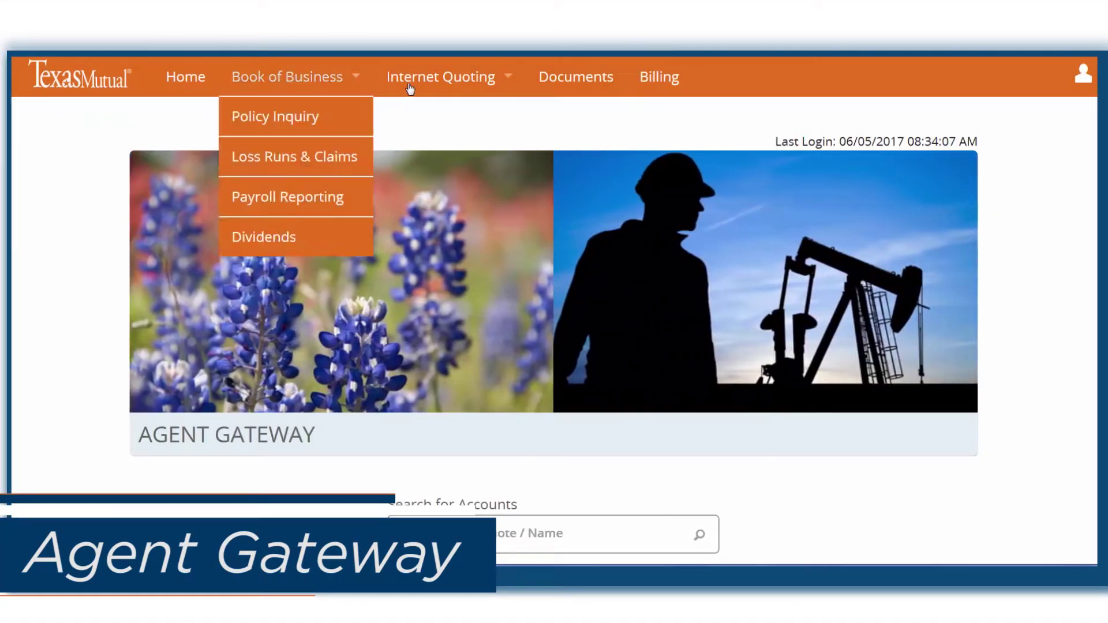
# - Open Internet Quoting from the top menu to see the existing applications and quotes
pyautogui.moveTo(437, 75)
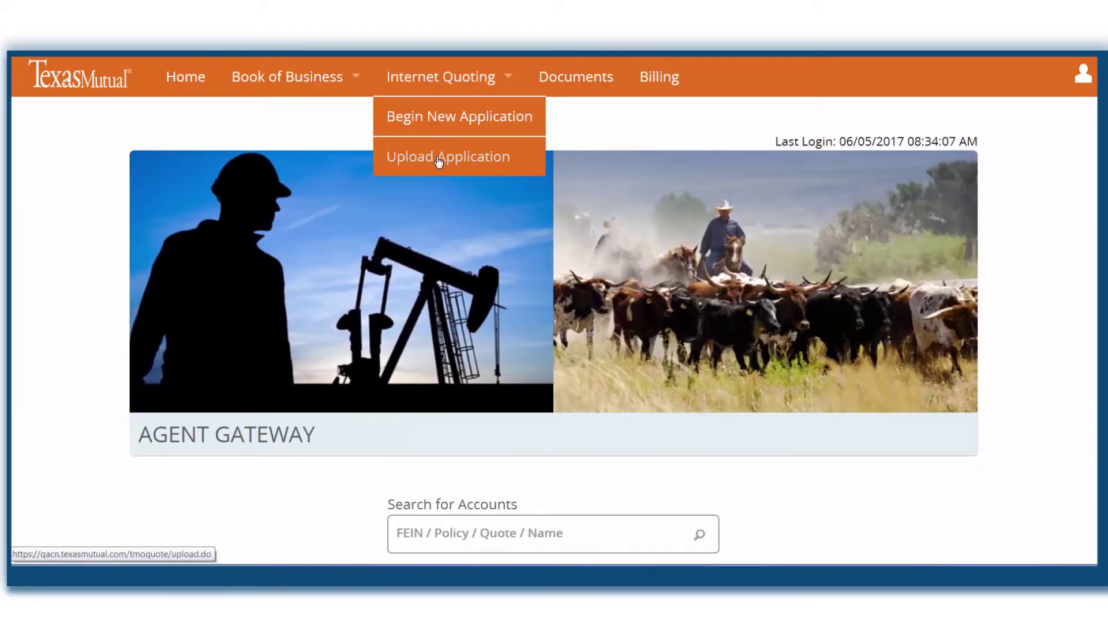
pyautogui.click(440, 82)
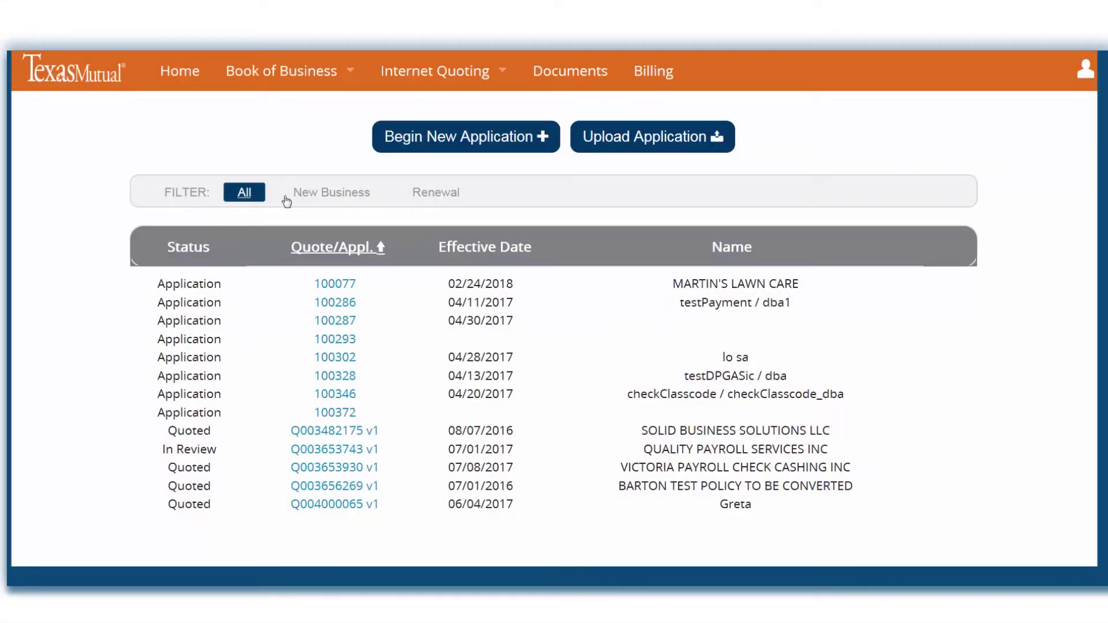
# - Try the New Business, Renewal and All filters on the applications list
pyautogui.click(317, 196)
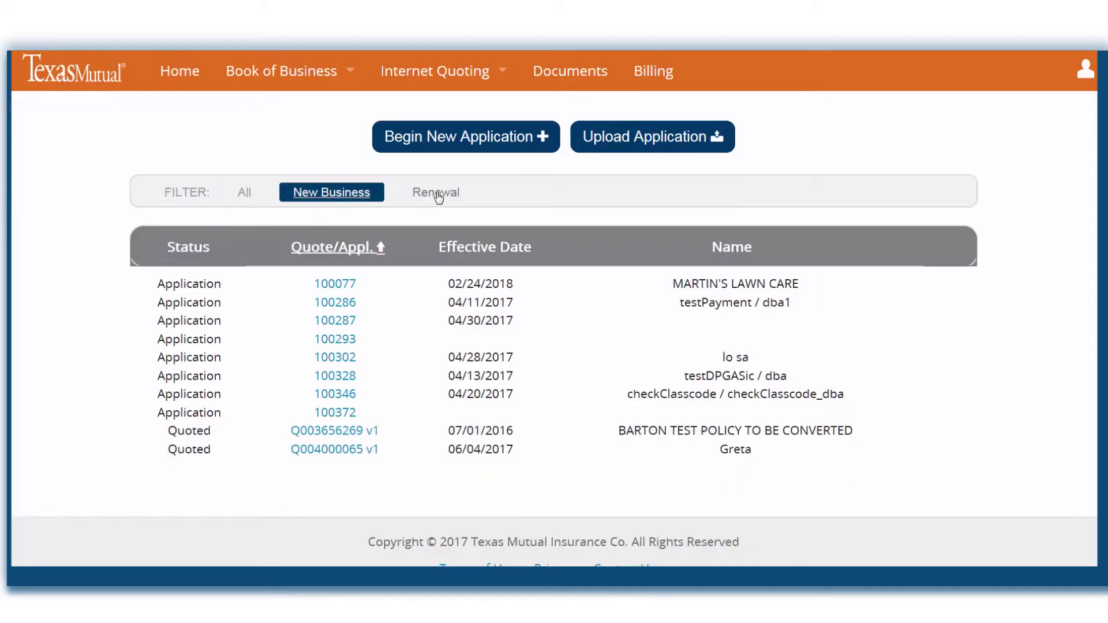
pyautogui.click(434, 194)
pyautogui.click(248, 196)
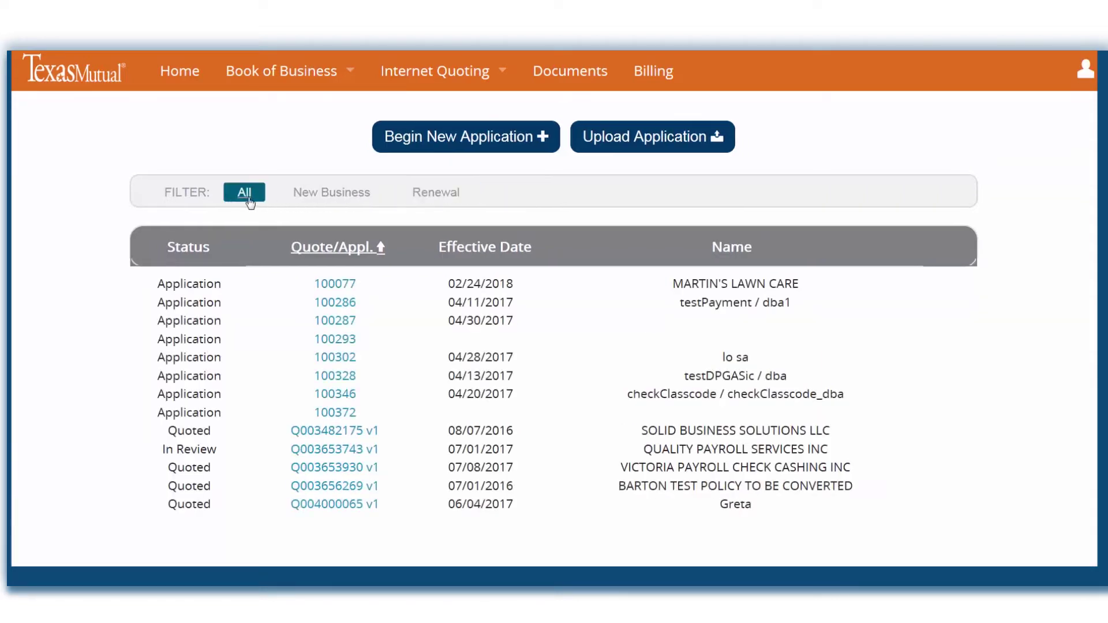
# - Sort by status, quote number, effective date and name, then begin a new application
pyautogui.click(167, 247)
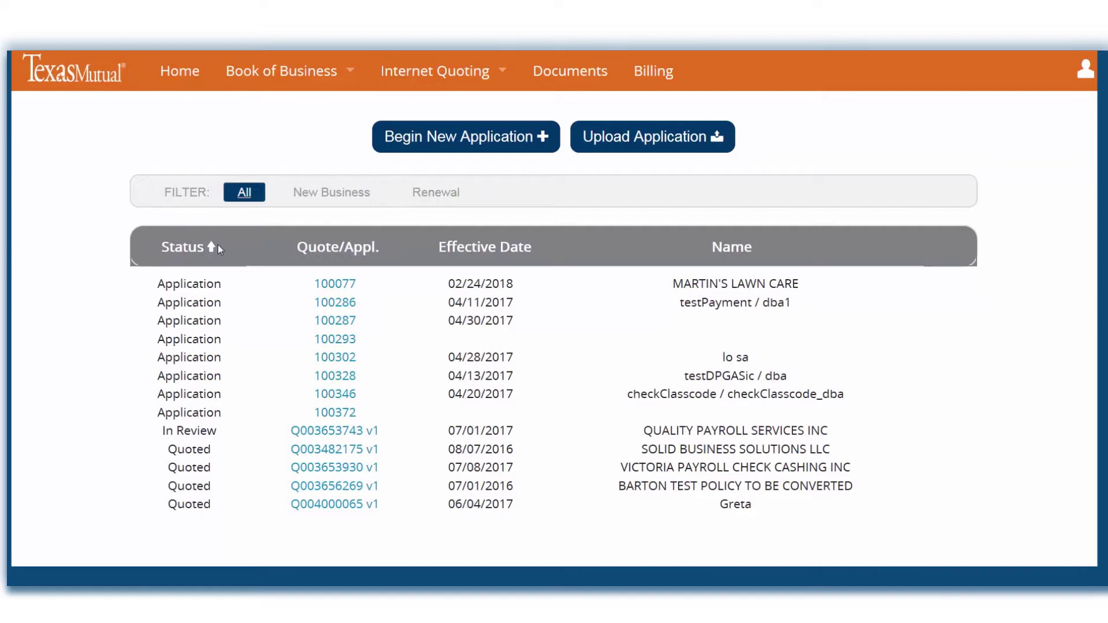
pyautogui.click(323, 251)
pyautogui.click(465, 249)
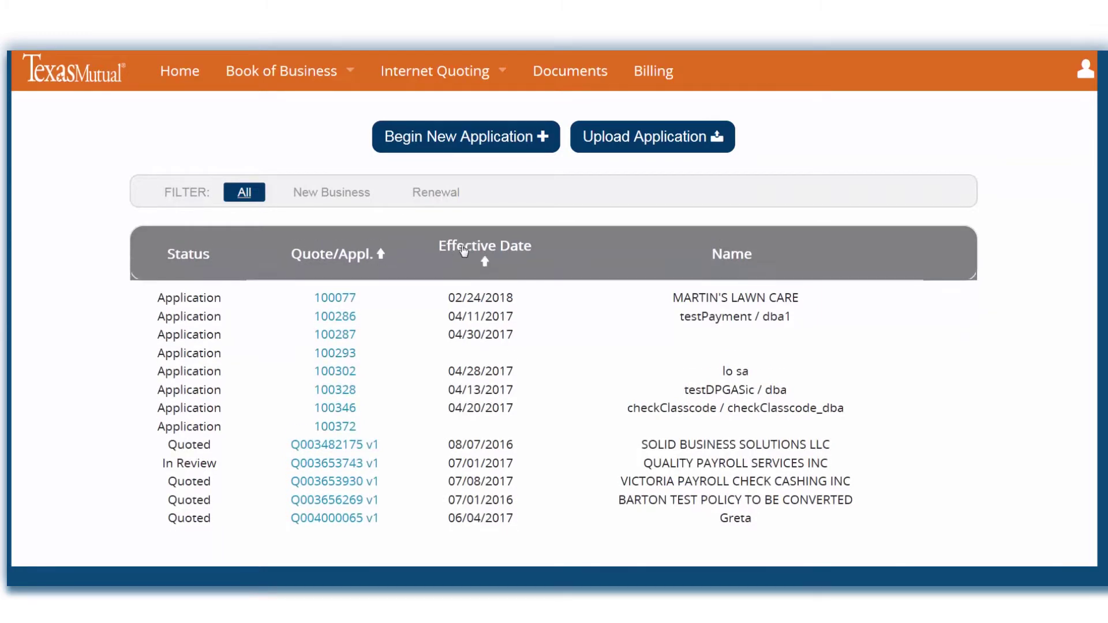
pyautogui.click(730, 254)
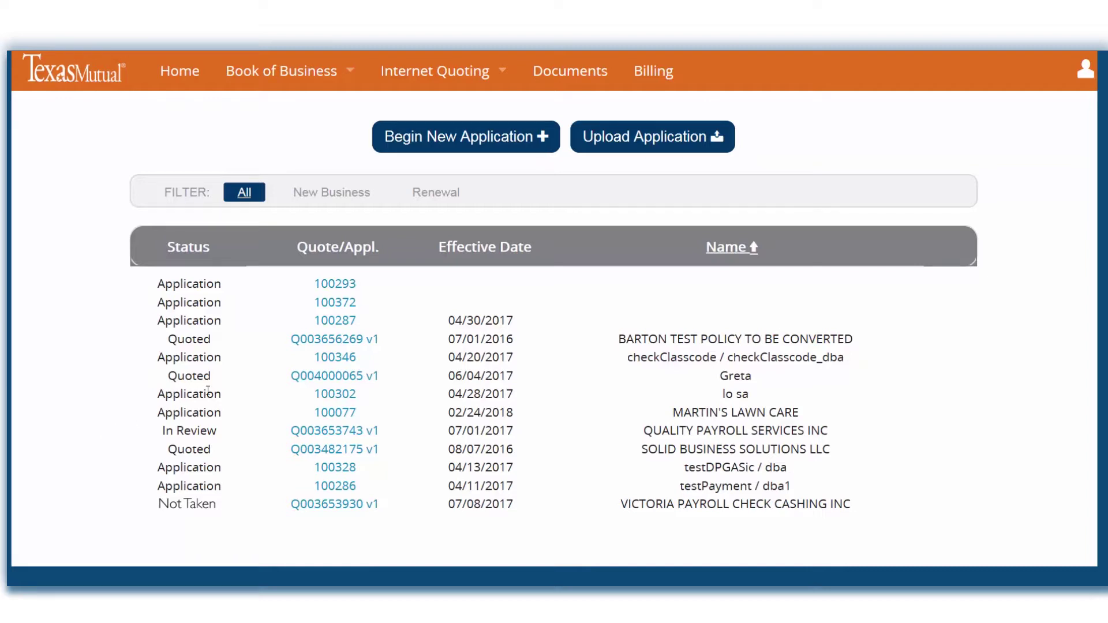
pyautogui.click(298, 383)
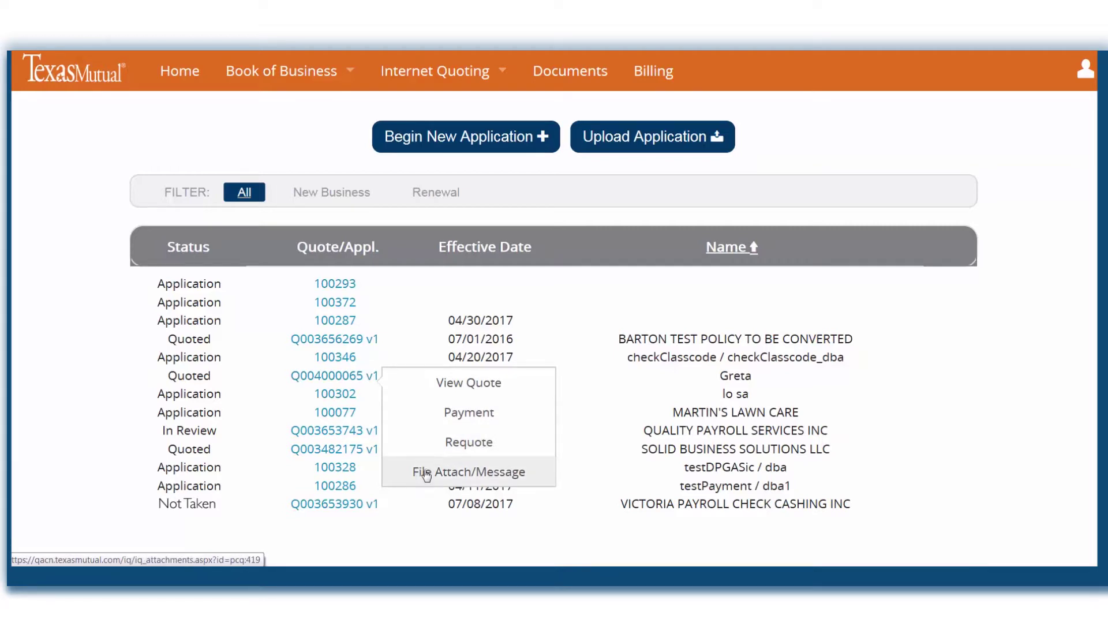
pyautogui.click(434, 139)
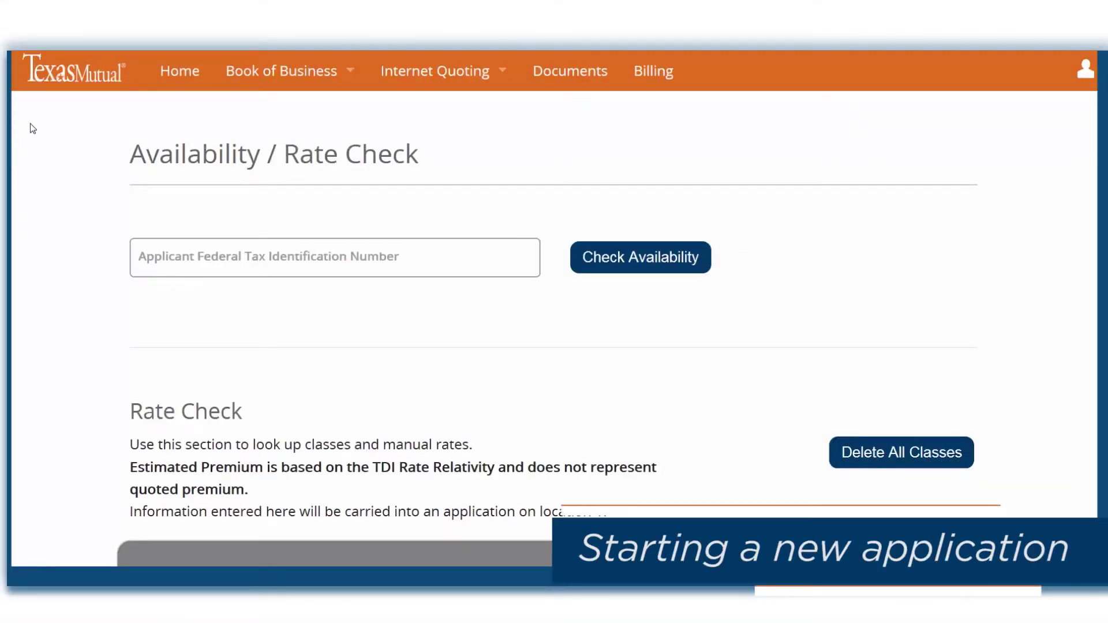
# - Search 'concrete' and rate class 1701 at 23000 payroll, without longshore coverage
pyautogui.scroll(-5, 33, 128)
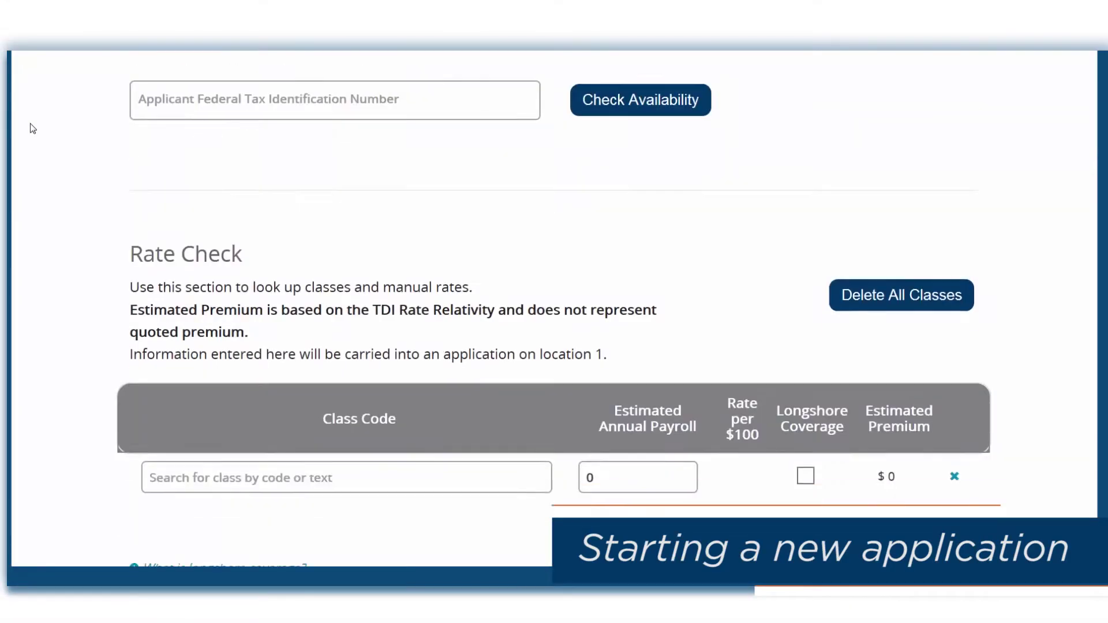
pyautogui.click(179, 317)
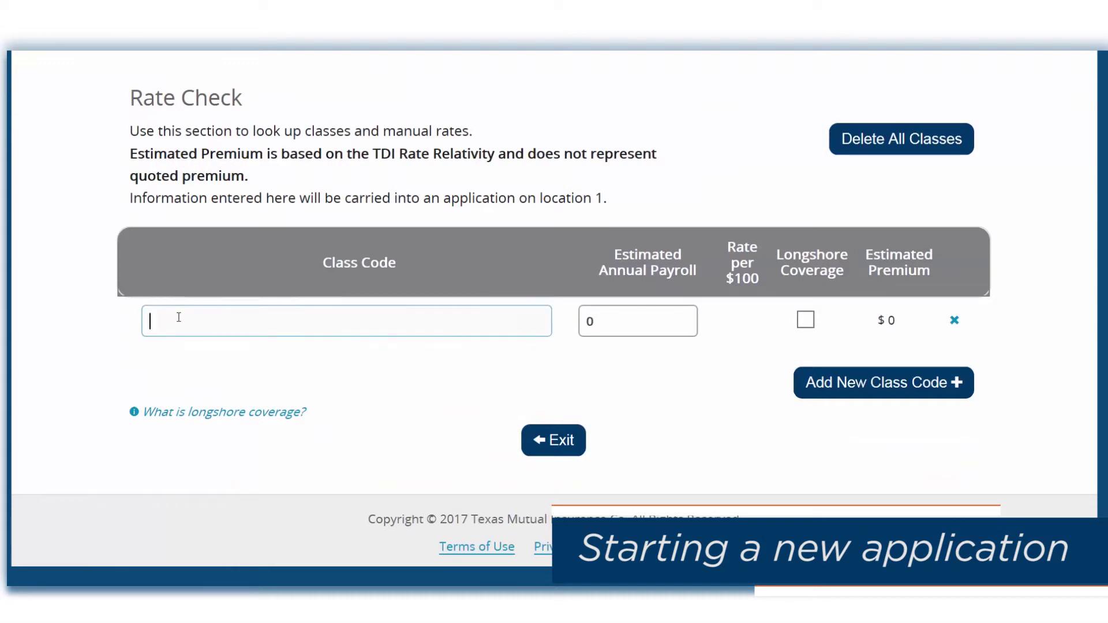
pyautogui.write('concrete')
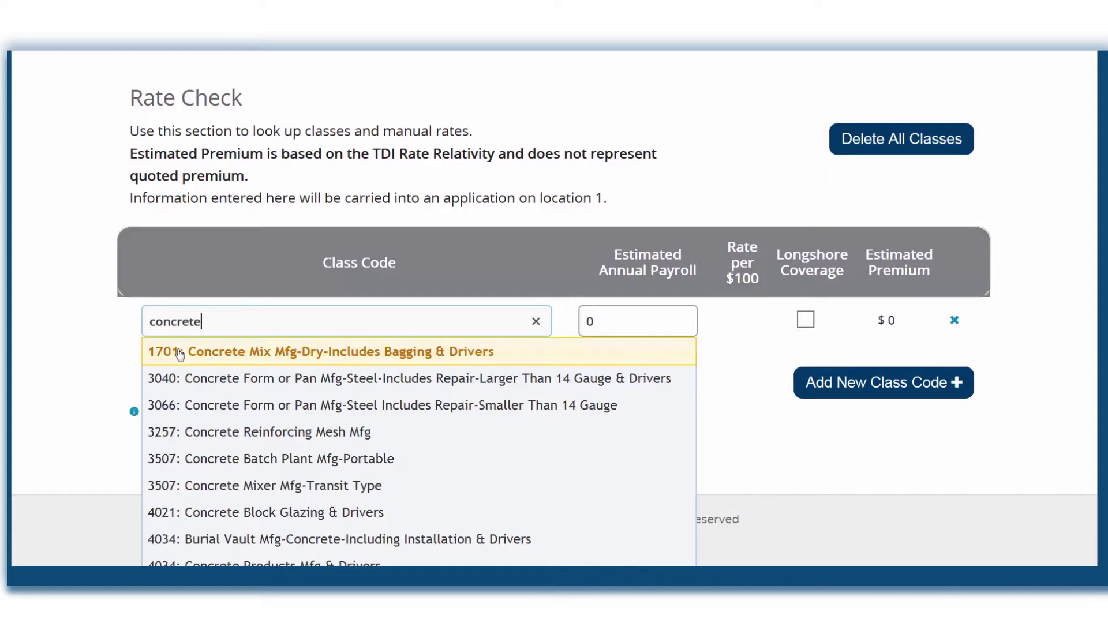
pyautogui.click(180, 353)
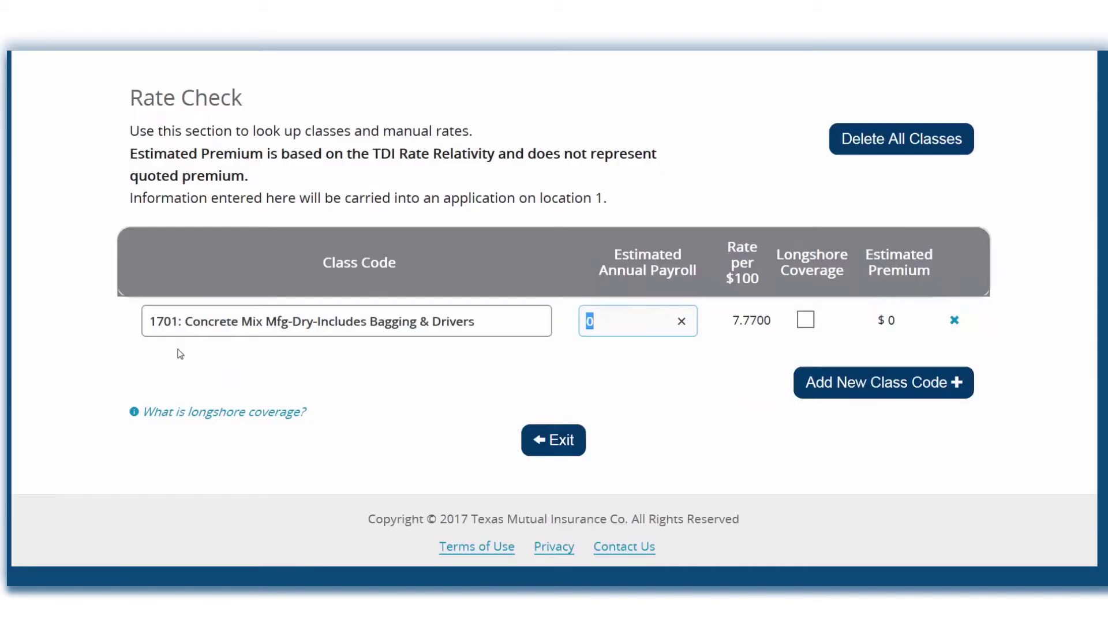
pyautogui.write('23000')
pyautogui.click(806, 321)
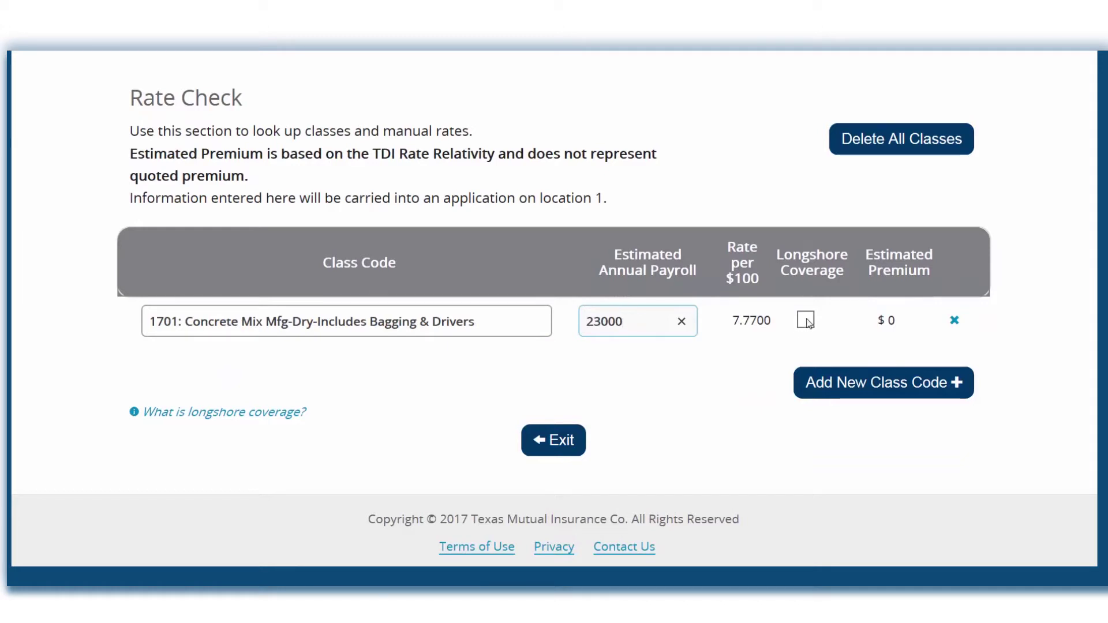
pyautogui.click(806, 321)
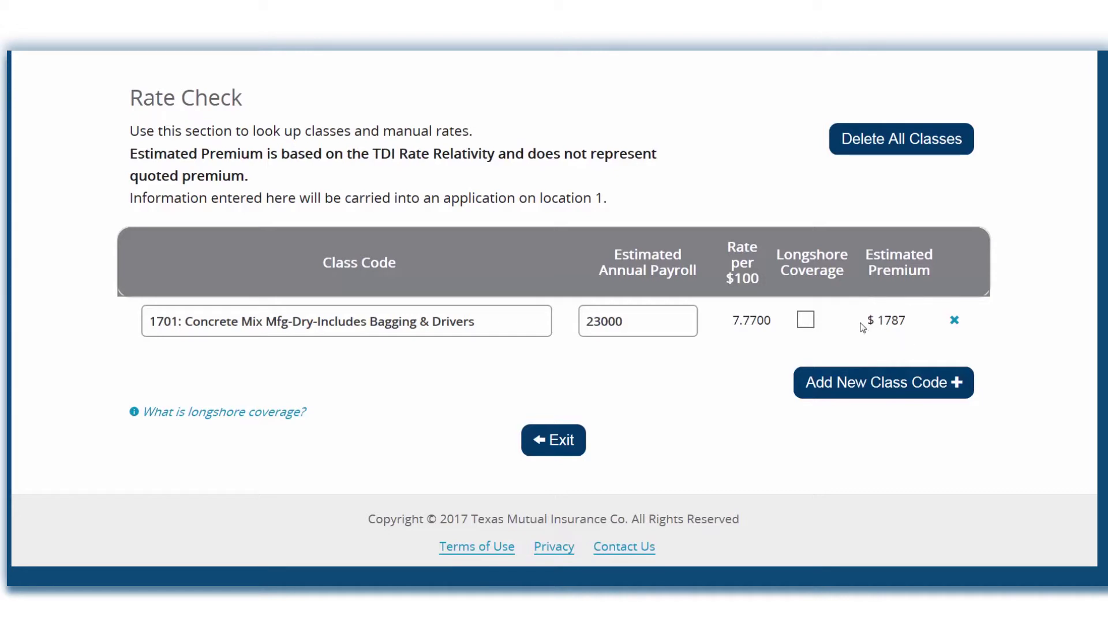
# - Add a second class, roofing code 4000, at 40000 payroll
pyautogui.click(900, 383)
pyautogui.write('roofing')
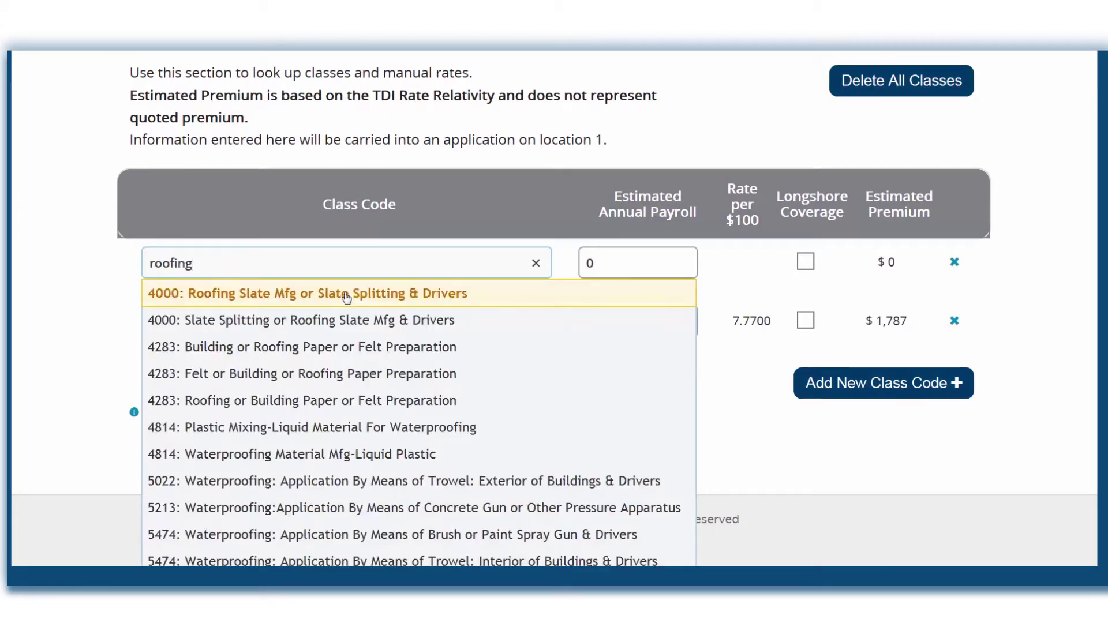
pyautogui.click(346, 294)
pyautogui.write('40000')
pyautogui.click(826, 325)
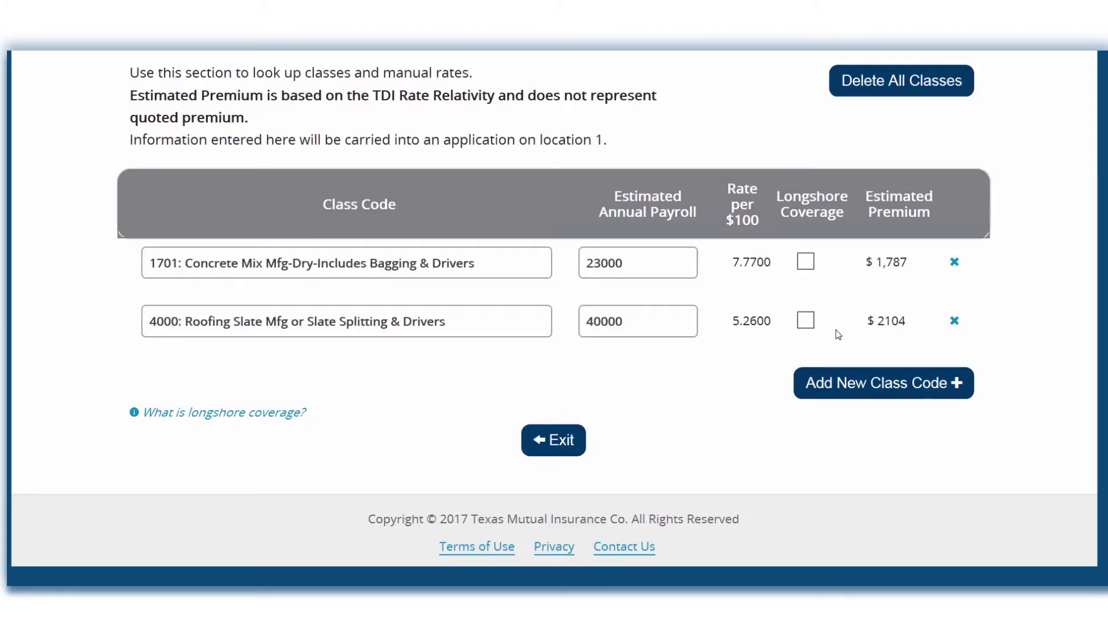
pyautogui.scroll(5, 198, 366)
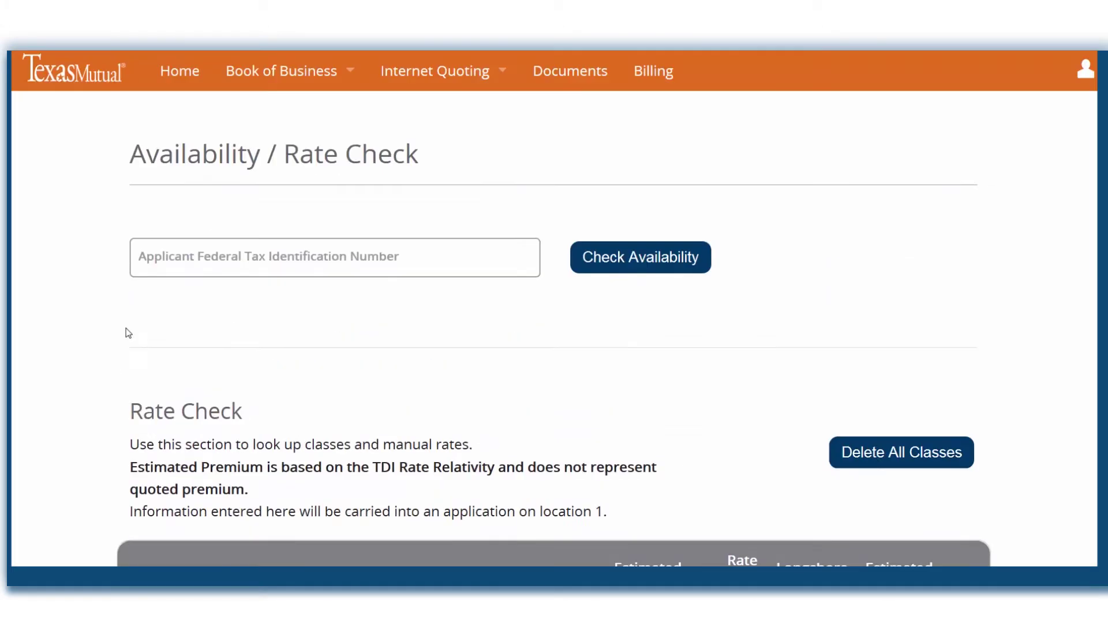
# - Enter the applicant's FEIN, confirm it is available, and continue to the Main Form
pyautogui.click(188, 263)
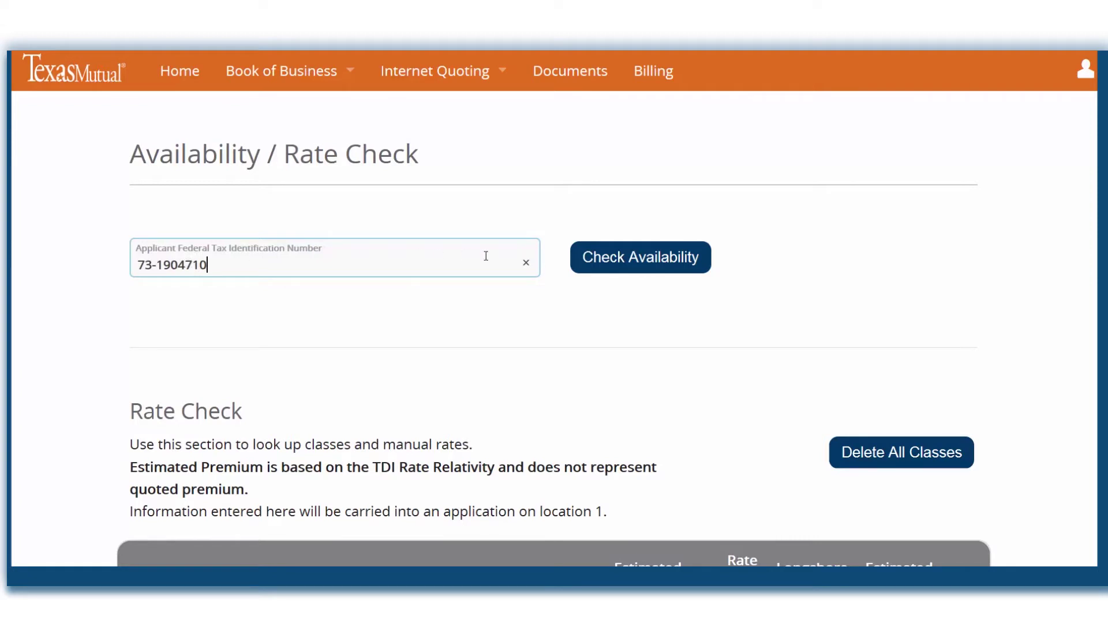
pyautogui.click(622, 262)
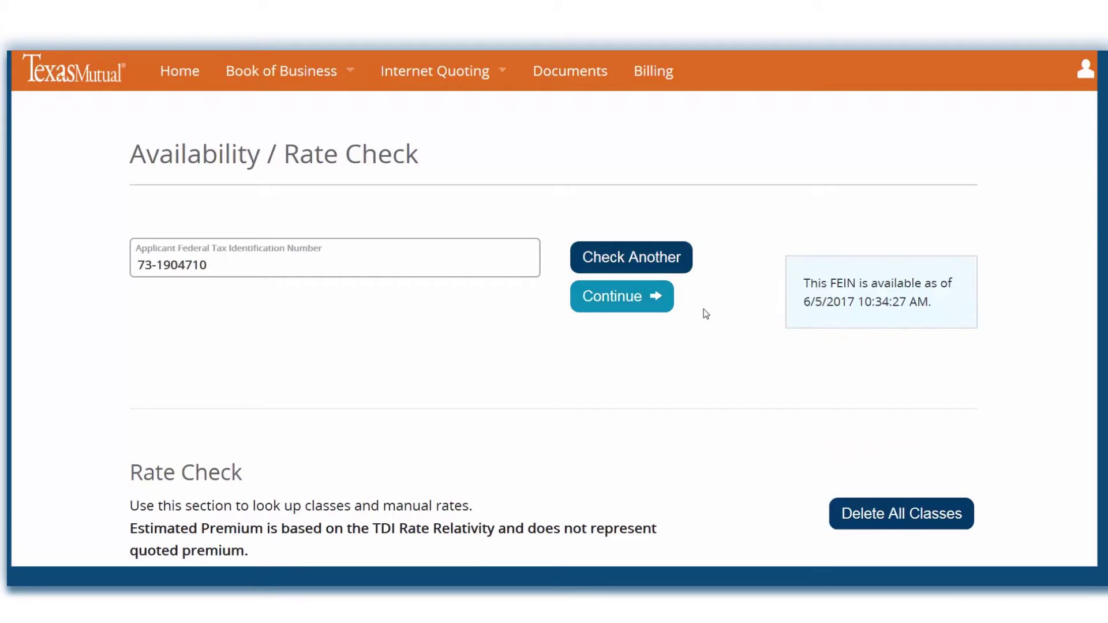
pyautogui.click(652, 303)
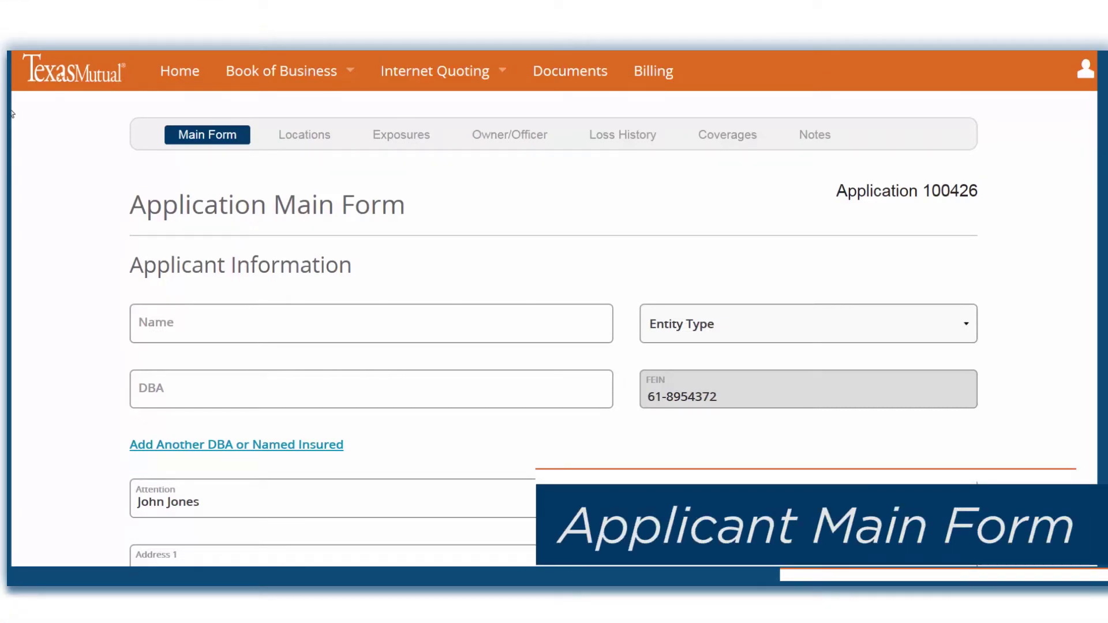
# - Enter the applicant's name and the DBA 'CONCRETE WORK INC.', both in capitals
pyautogui.click(144, 317)
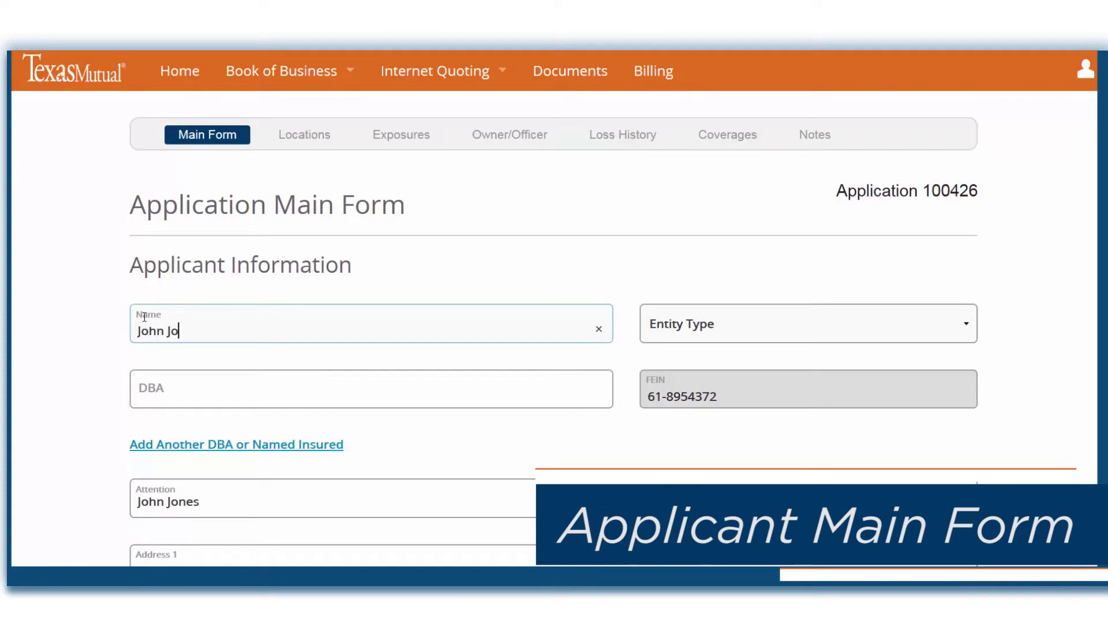
pyautogui.click(148, 390)
pyautogui.write('Concrete Work Inc')
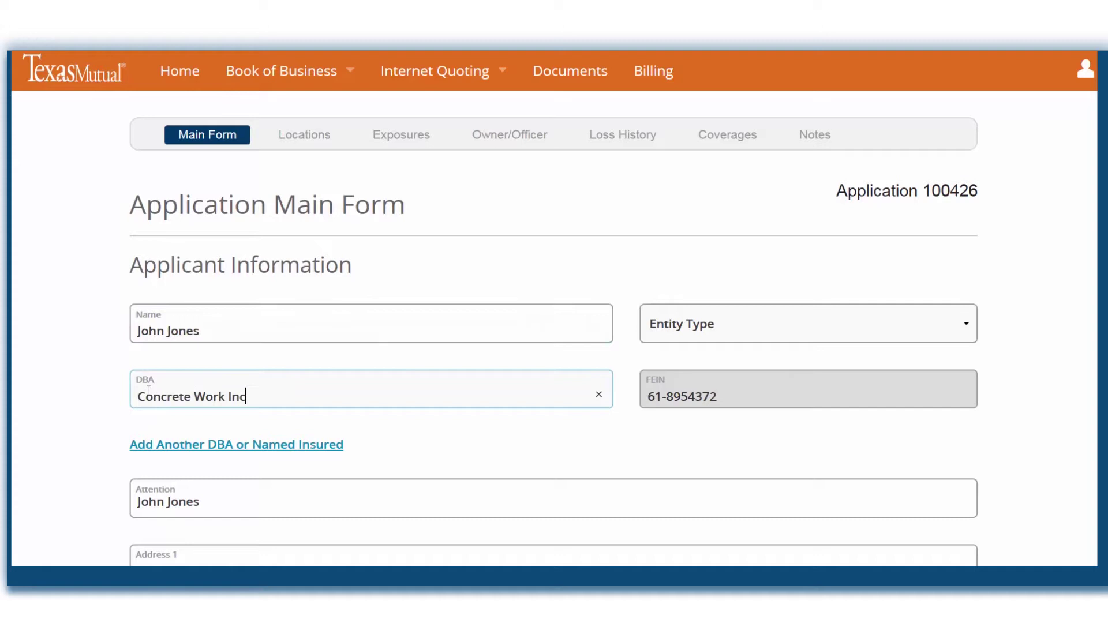
pyautogui.press('BackSpace')
pyautogui.press('BackSpace')
pyautogui.press('BackSpace')
pyautogui.press('BackSpace')
pyautogui.press('BackSpace')
pyautogui.press('BackSpace')
pyautogui.press('BackSpace')
pyautogui.press('BackSpace')
pyautogui.press('BackSpace')
pyautogui.press('BackSpace')
pyautogui.press('BackSpace')
pyautogui.press('BackSpace')
pyautogui.press('BackSpace')
pyautogui.press('BackSpace')
pyautogui.press('BackSpace')
pyautogui.press('BackSpace')
pyautogui.write('ONCRETE W')
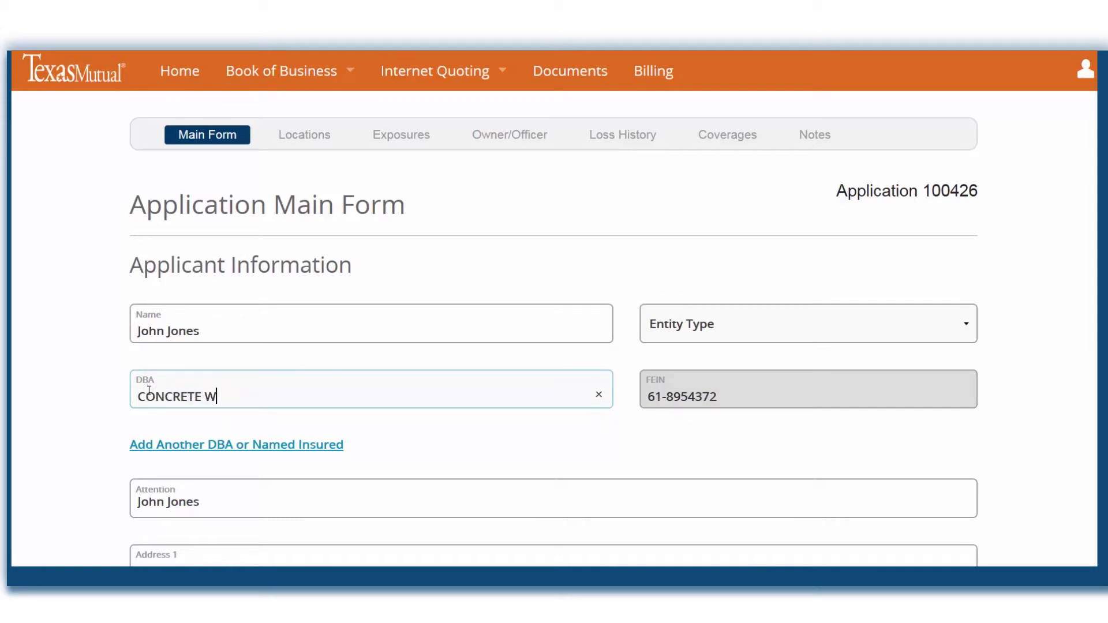
pyautogui.write('ORK INC.')
pyautogui.tripleClick(153, 327)
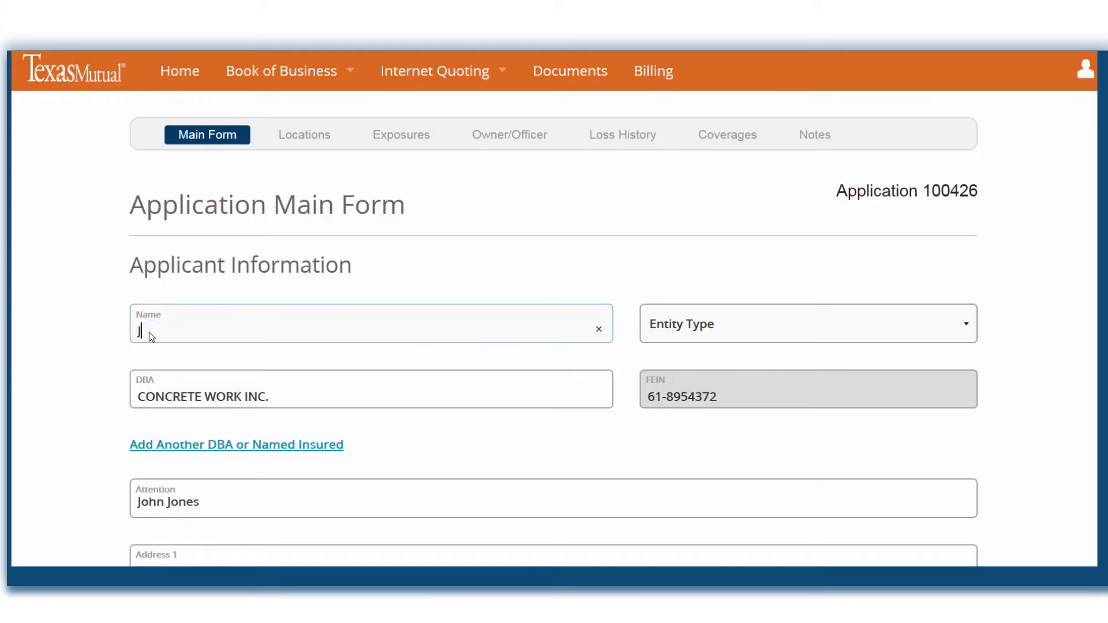
pyautogui.click(106, 389)
pyautogui.scroll(-4, 104, 391)
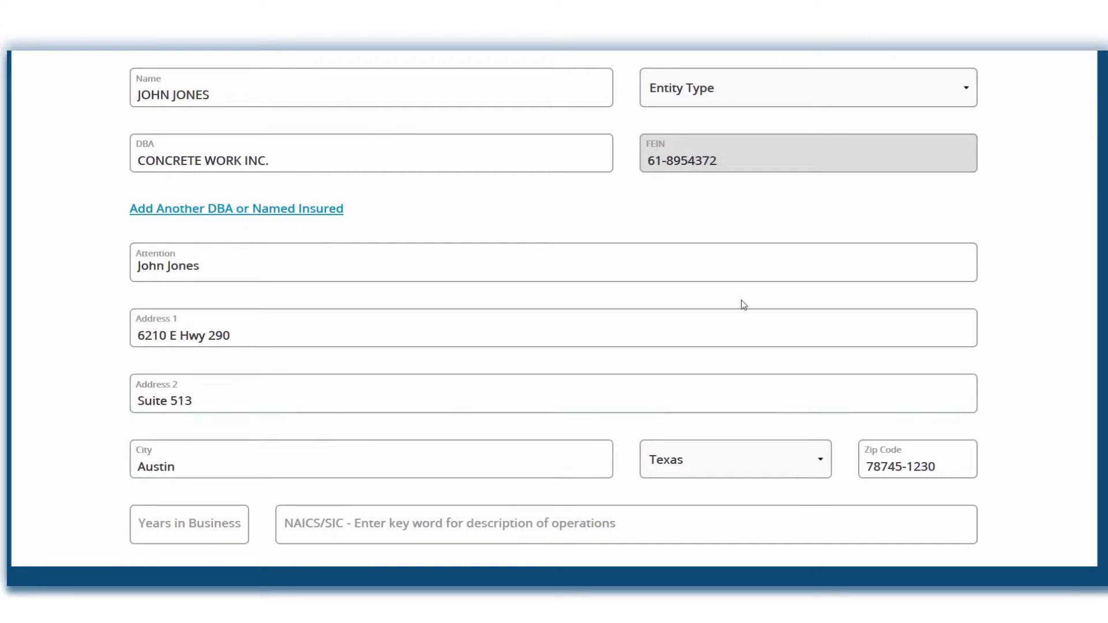
# - Set 2 years in business and NAICS 238110 poured concrete foundation contractors
pyautogui.click(170, 522)
pyautogui.write('2')
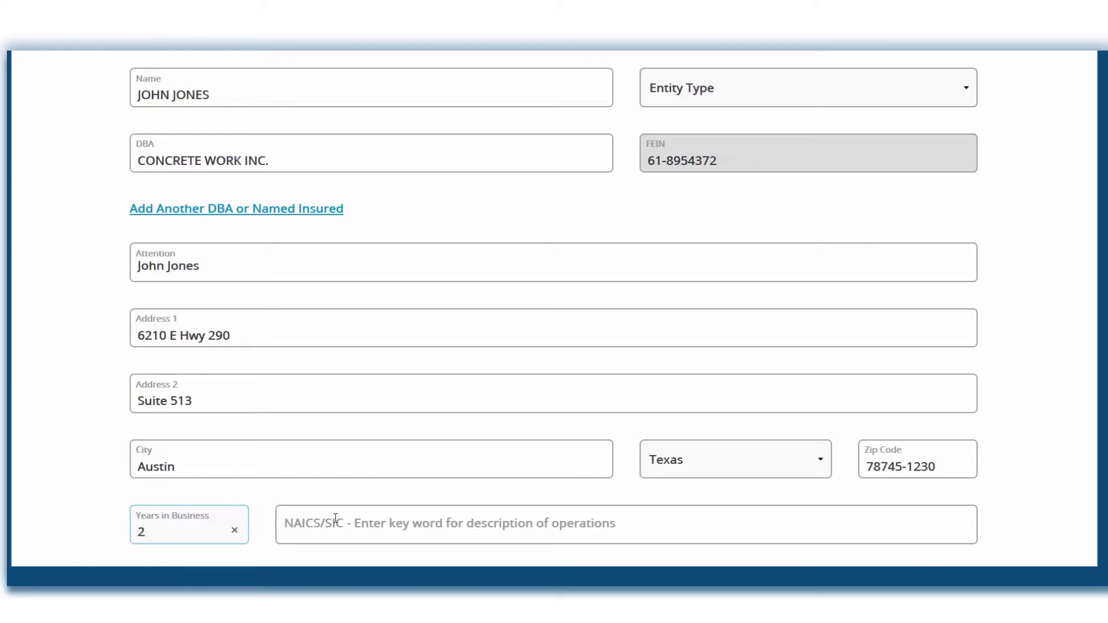
pyautogui.click(340, 517)
pyautogui.write('concre')
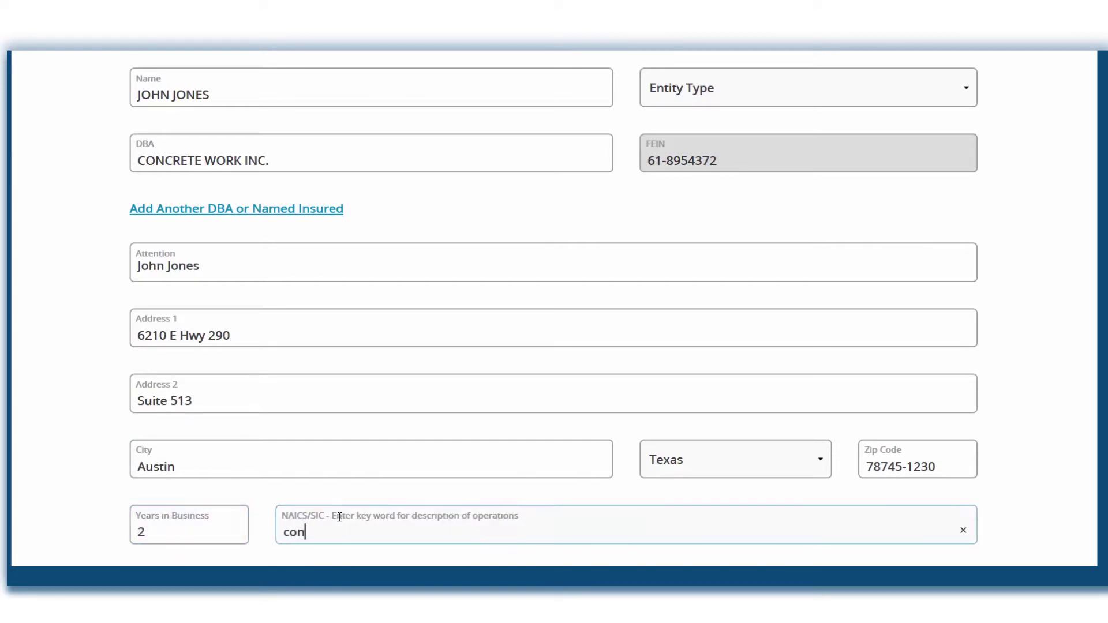
pyautogui.press('BackSpace')
pyautogui.press('BackSpace')
pyautogui.write('re')
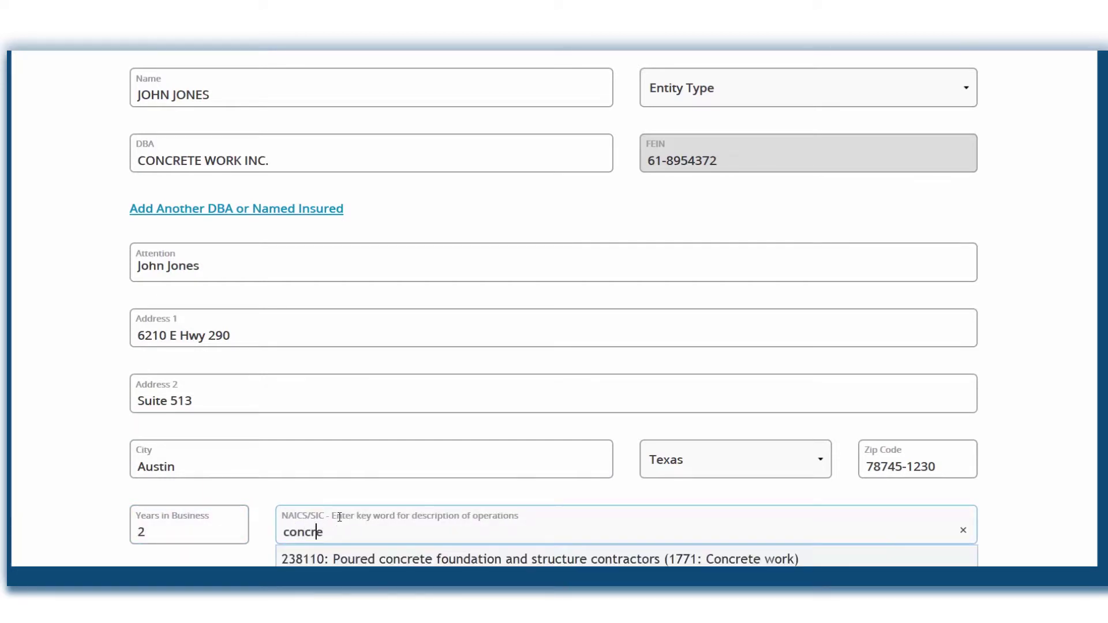
pyautogui.scroll(-3, 353, 525)
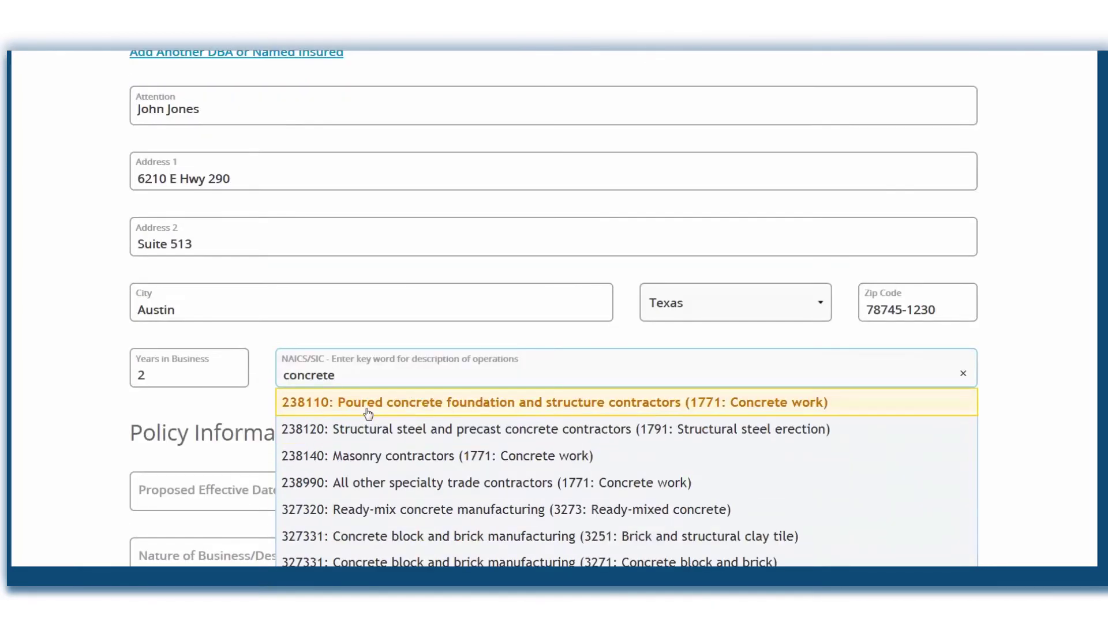
pyautogui.click(366, 402)
pyautogui.scroll(-3, 366, 411)
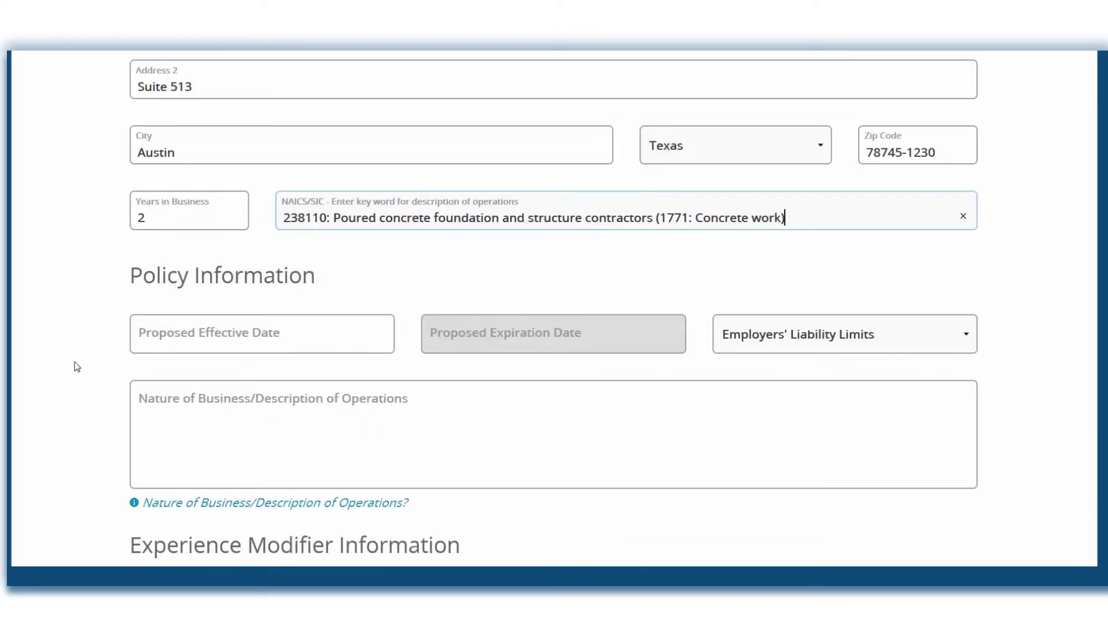
# - Set effective date 06/06/2017, nature 'Concrete work on roads', and 100/500/100 liability limits
pyautogui.click(234, 333)
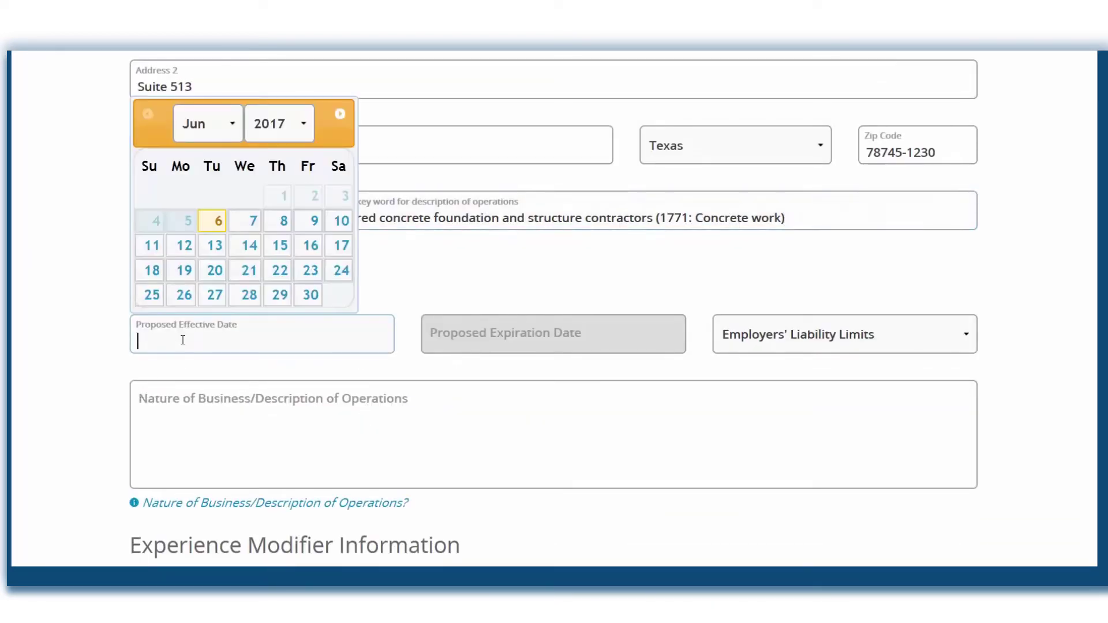
pyautogui.click(221, 218)
pyautogui.click(210, 401)
pyautogui.write('Concrete wor')
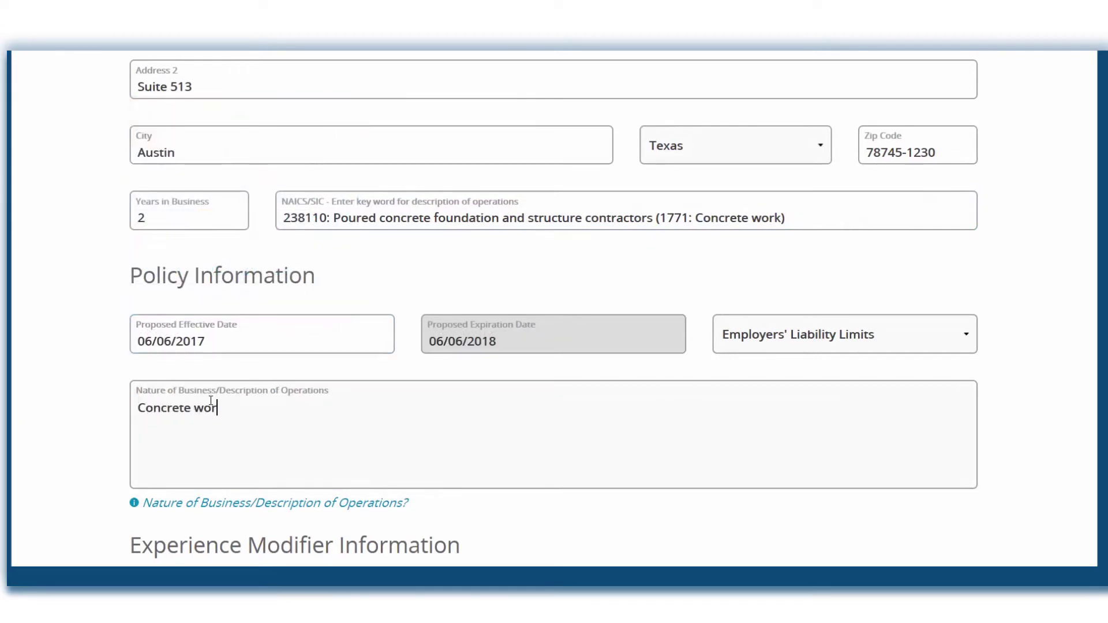
pyautogui.write('k on roads')
pyautogui.click(657, 334)
pyautogui.click(771, 418)
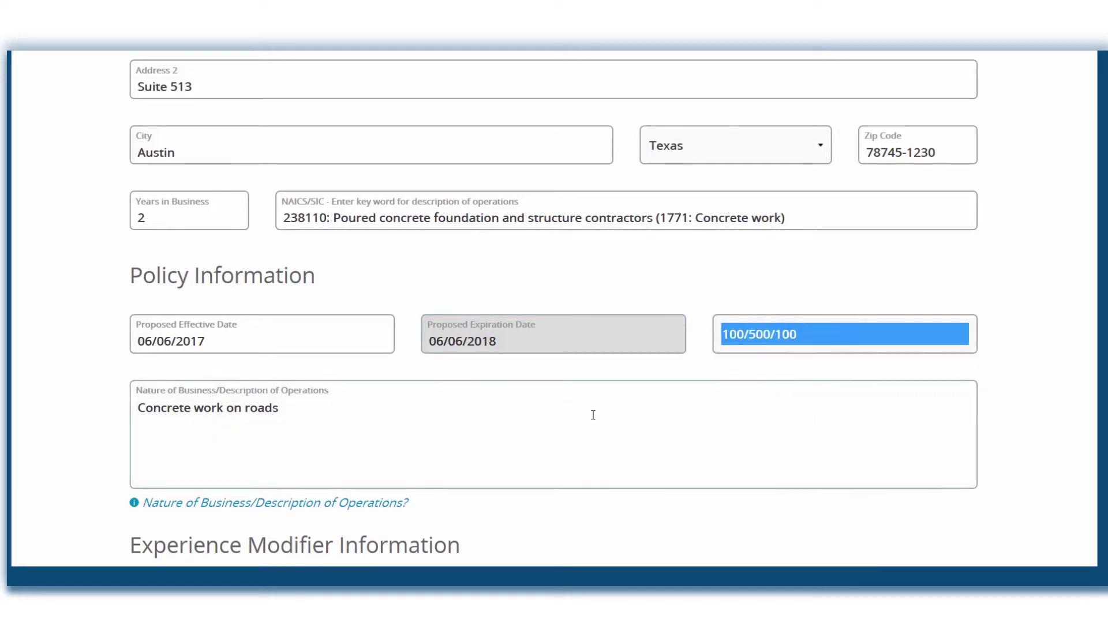
pyautogui.click(518, 414)
pyautogui.scroll(-1, 517, 414)
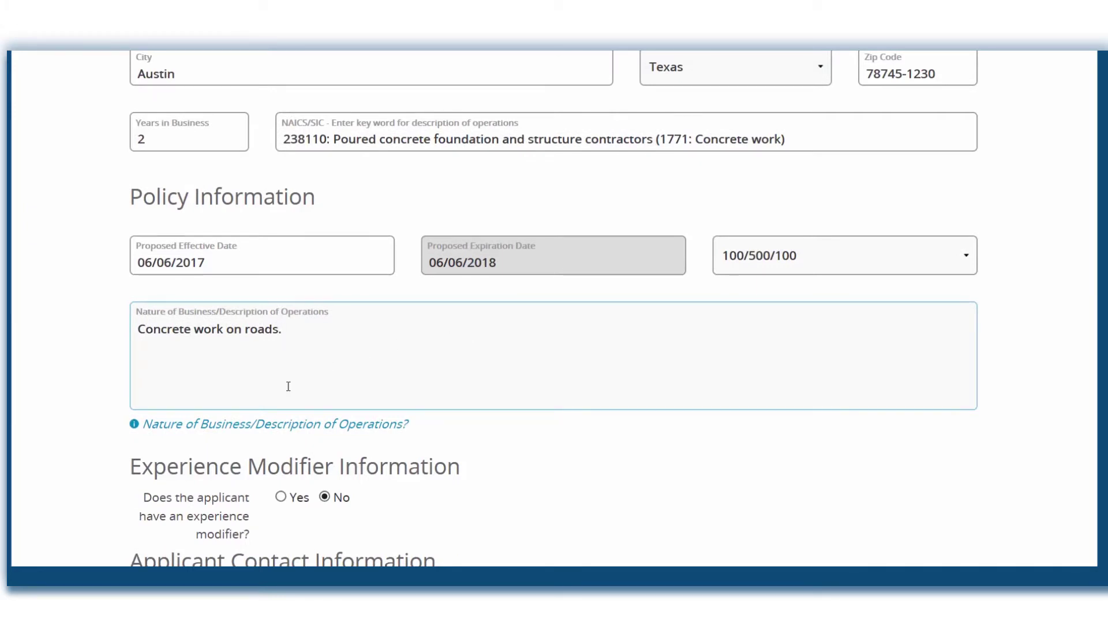
pyautogui.click(309, 424)
pyautogui.scroll(-3, 235, 427)
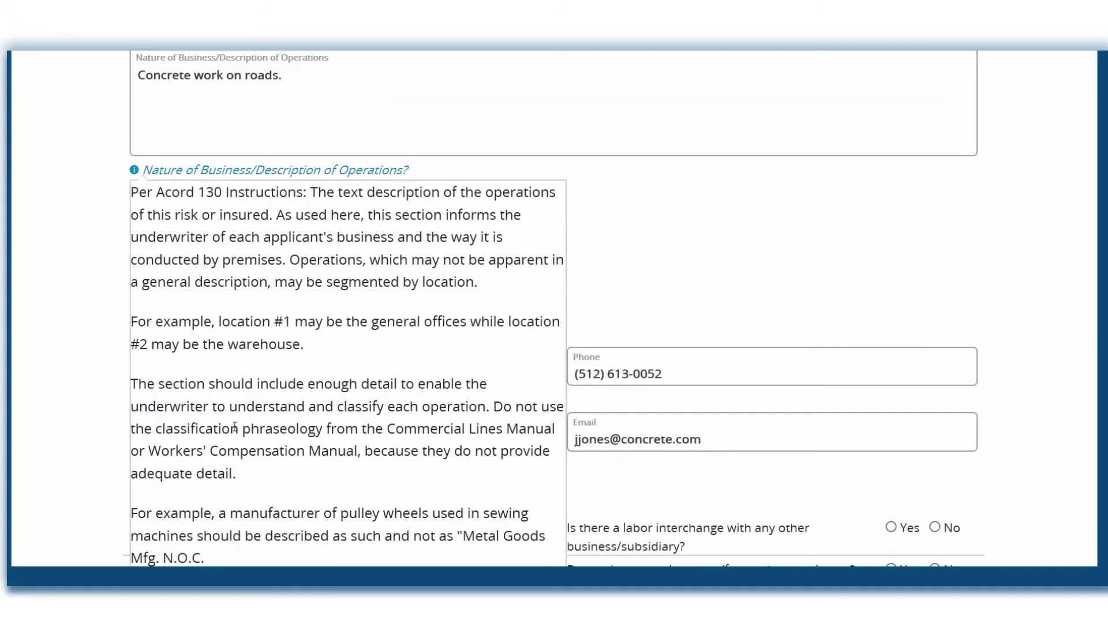
# - Answer Yes on experience modifier, dismiss its worksheet notice, and No on aircraft/watercraft
pyautogui.click(106, 261)
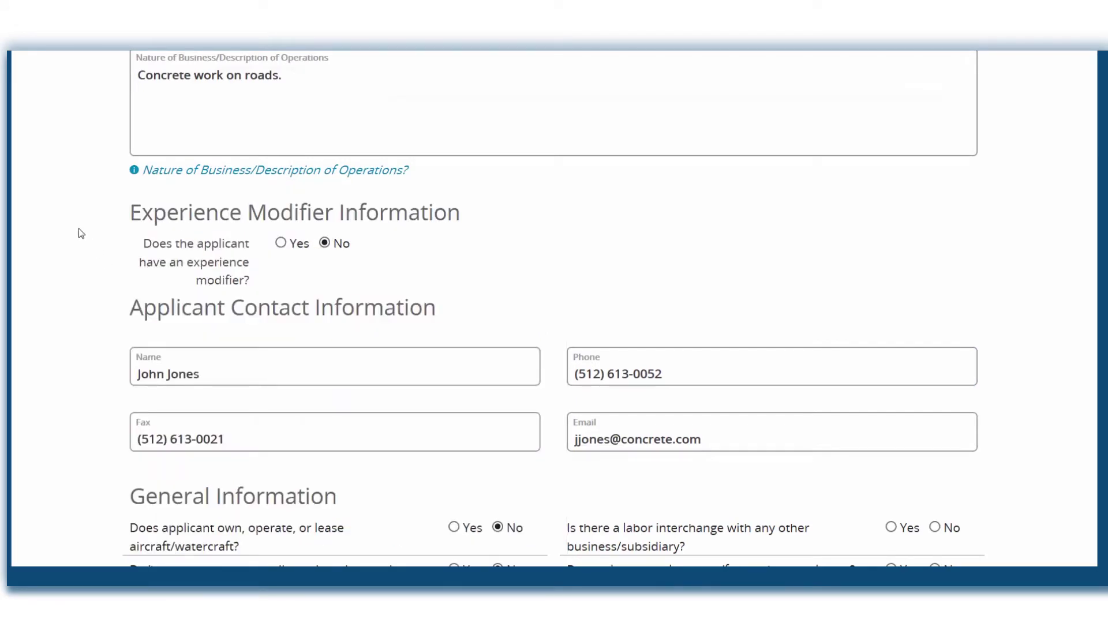
pyautogui.click(281, 243)
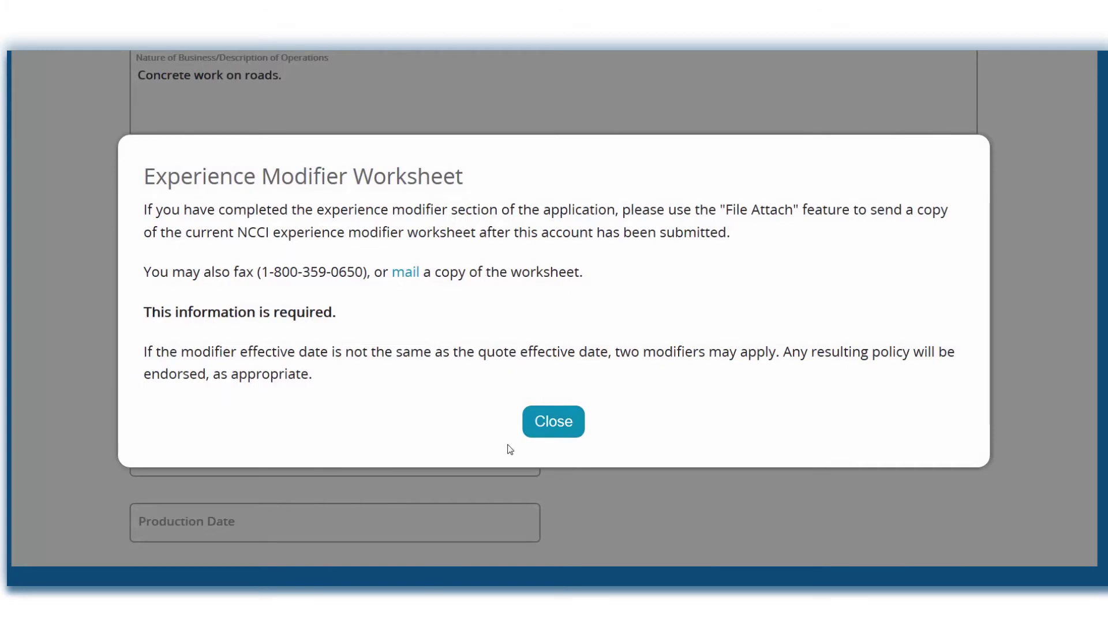
pyautogui.click(558, 423)
pyautogui.scroll(-5, 611, 374)
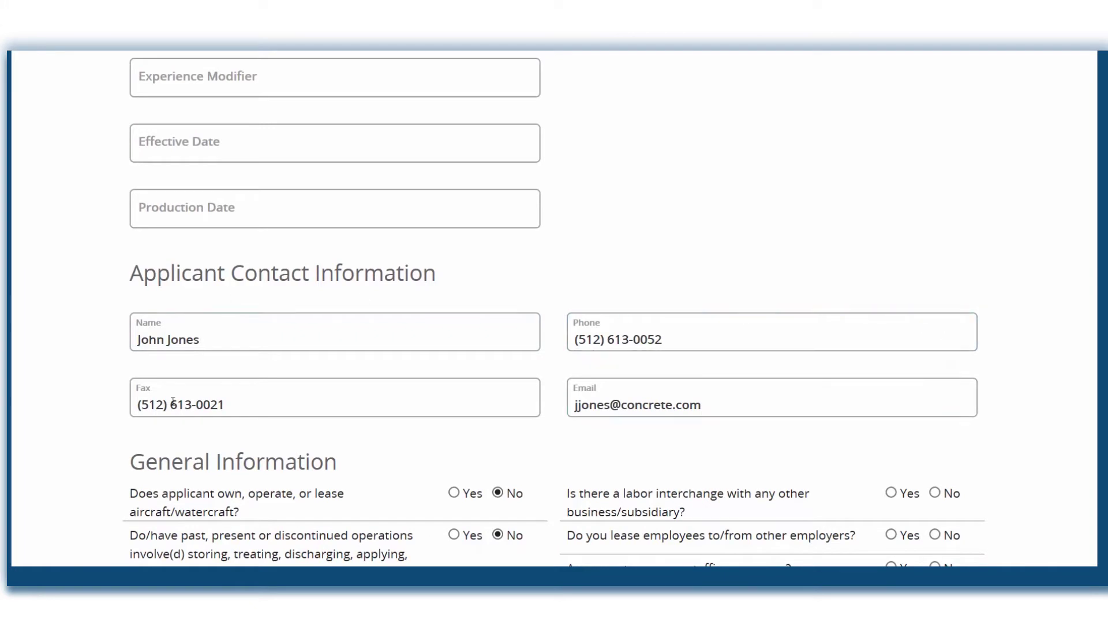
pyautogui.scroll(-5, 262, 391)
pyautogui.click(454, 181)
pyautogui.scroll(-1, 453, 183)
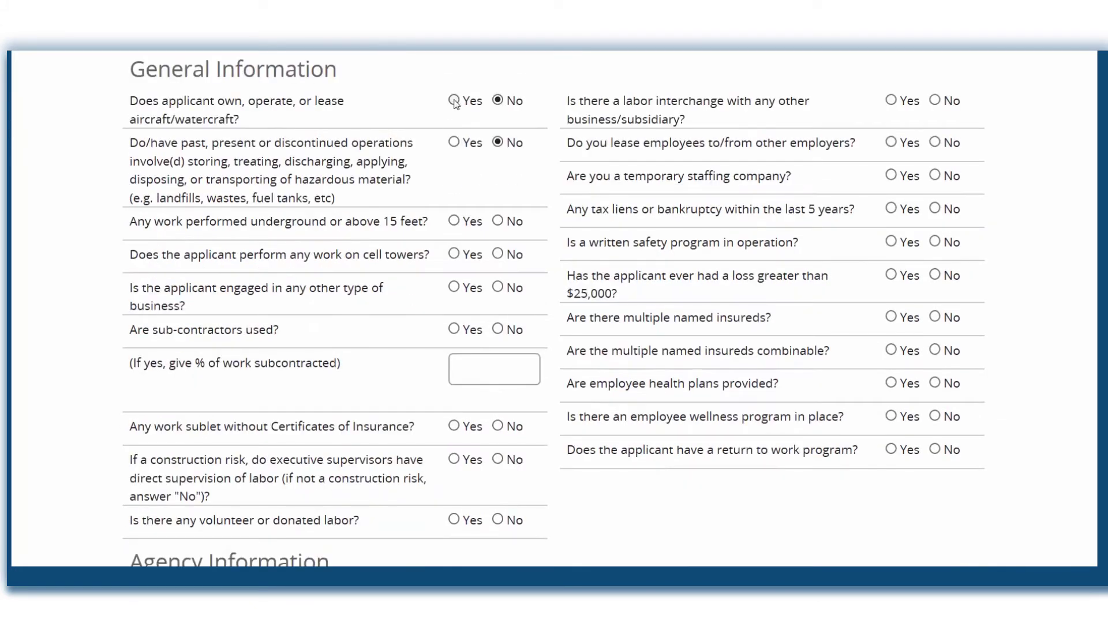
pyautogui.click(498, 103)
# - Answer No to the remaining questions, Yes on combinable insureds, wellness and return-to-work
pyautogui.click(499, 223)
pyautogui.click(498, 519)
pyautogui.click(935, 101)
pyautogui.click(935, 142)
pyautogui.click(935, 175)
pyautogui.click(935, 209)
pyautogui.click(935, 242)
pyautogui.click(935, 275)
pyautogui.click(935, 318)
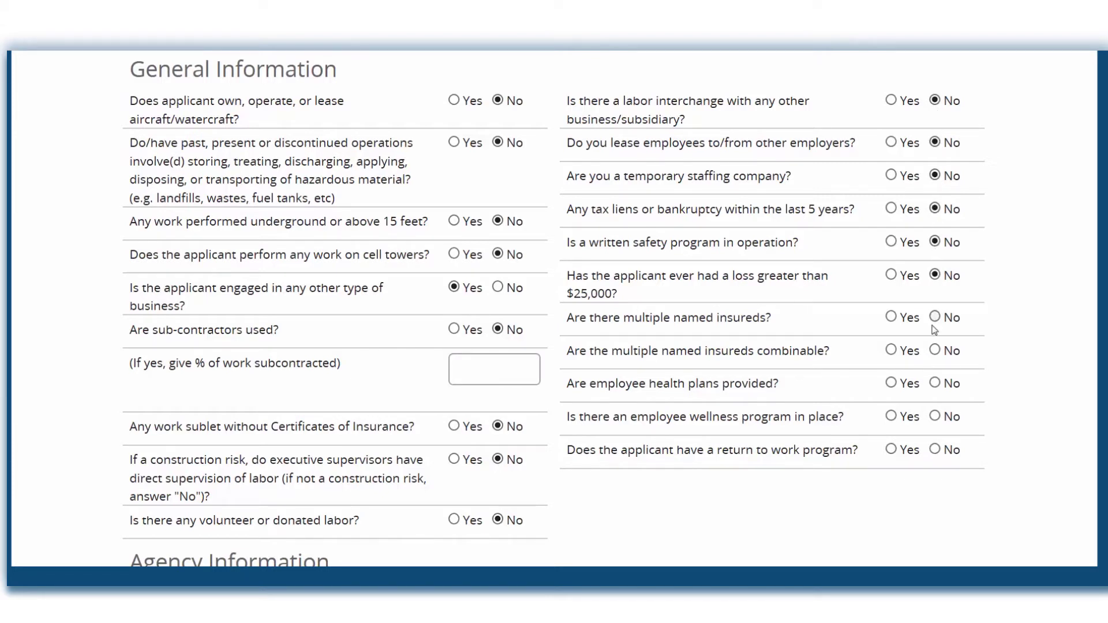
pyautogui.click(891, 351)
pyautogui.click(892, 416)
pyautogui.click(892, 450)
pyautogui.scroll(-5, 599, 260)
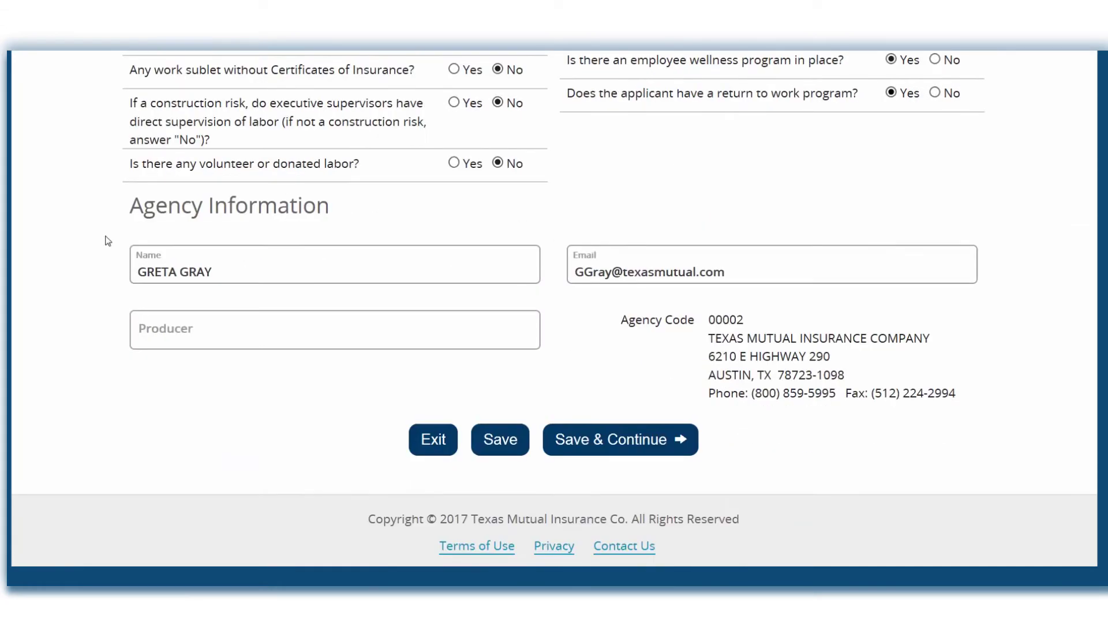
# - Enter the producer's name and retype the agency contact's name in normal capitalisation
pyautogui.click(198, 334)
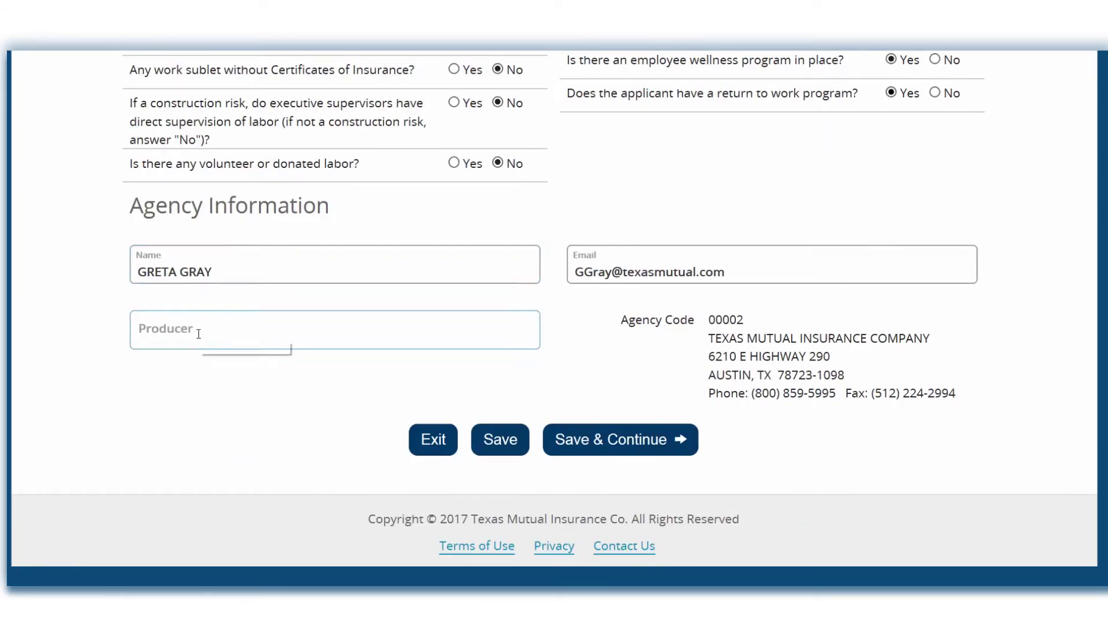
pyautogui.write('Jane DOe')
pyautogui.press('BackSpace')
pyautogui.press('BackSpace')
pyautogui.write('oe')
pyautogui.moveTo(215, 272); pyautogui.dragTo(140, 263)
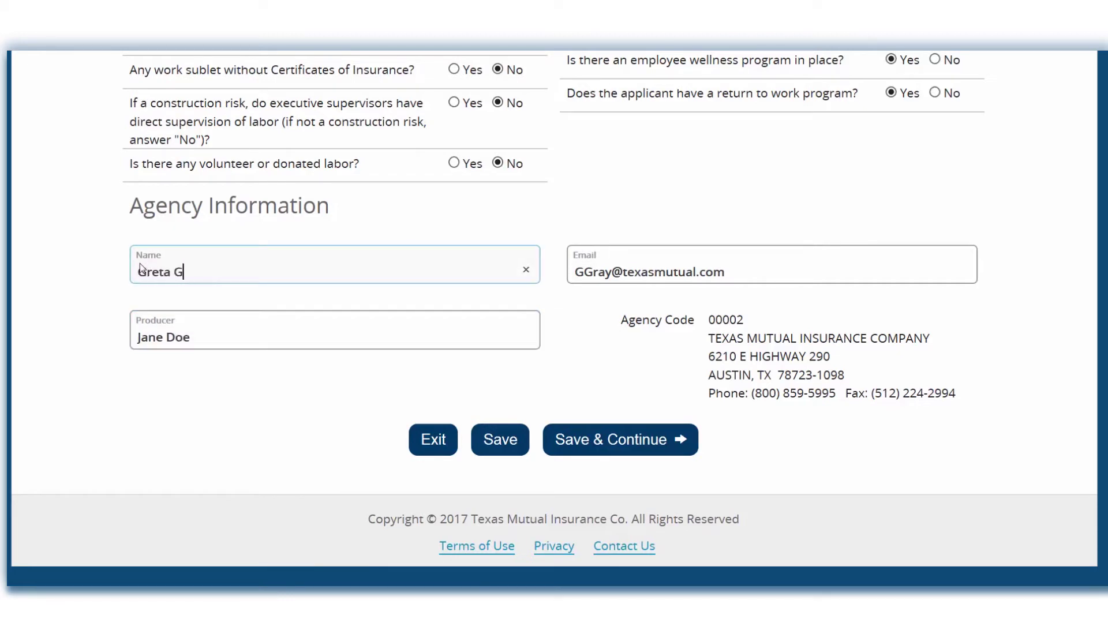
pyautogui.click(568, 449)
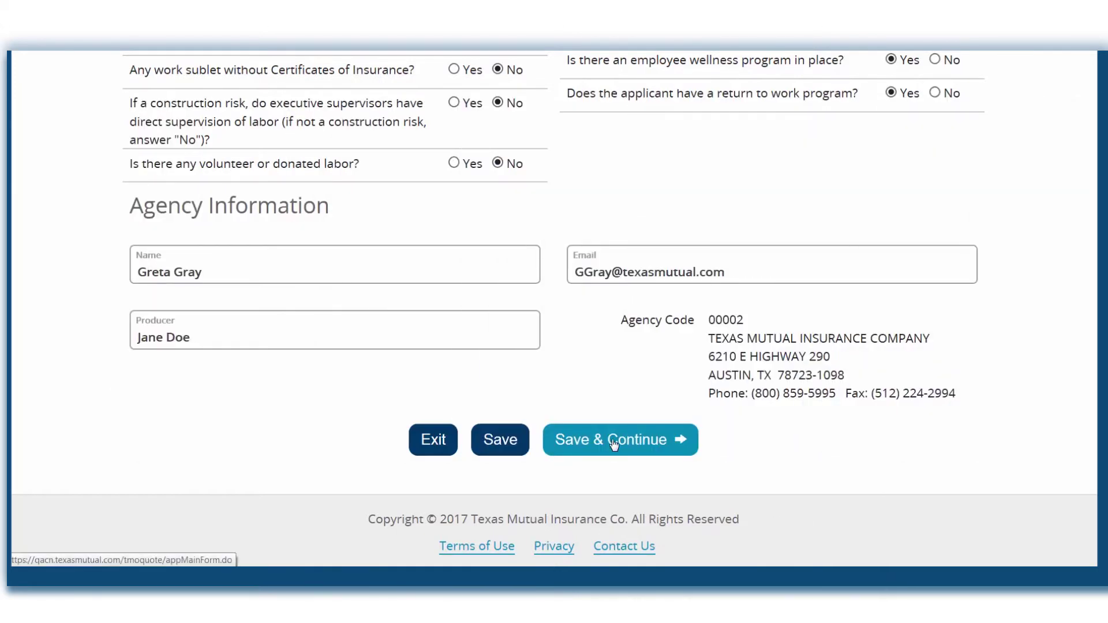
# - Save the Main Form, copy the mailing address into location 1, and add another location
pyautogui.click(613, 443)
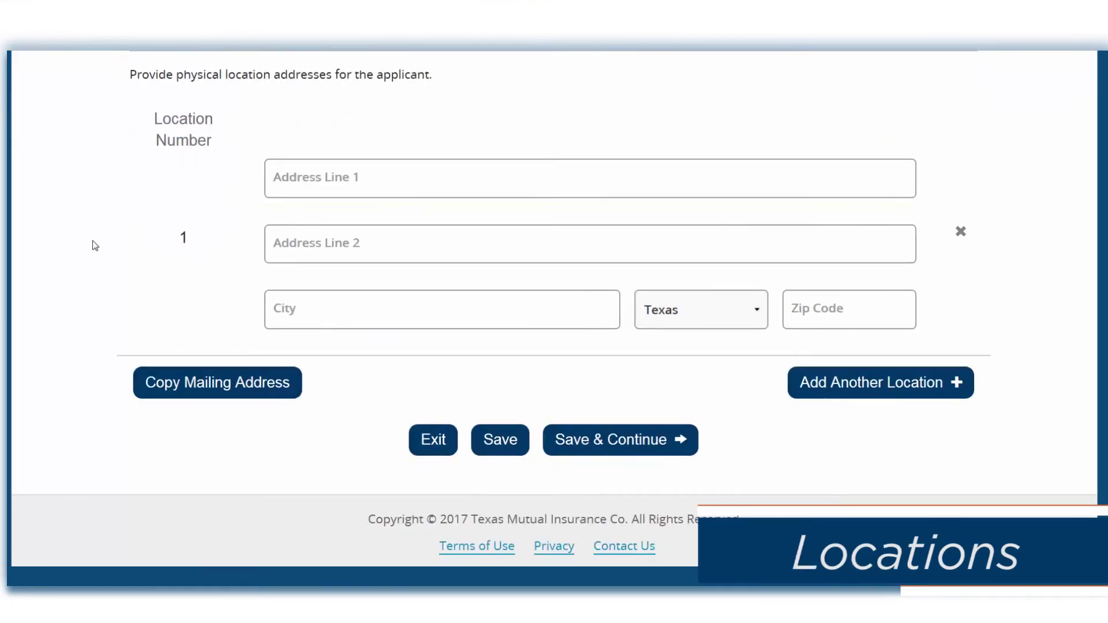
pyautogui.click(188, 383)
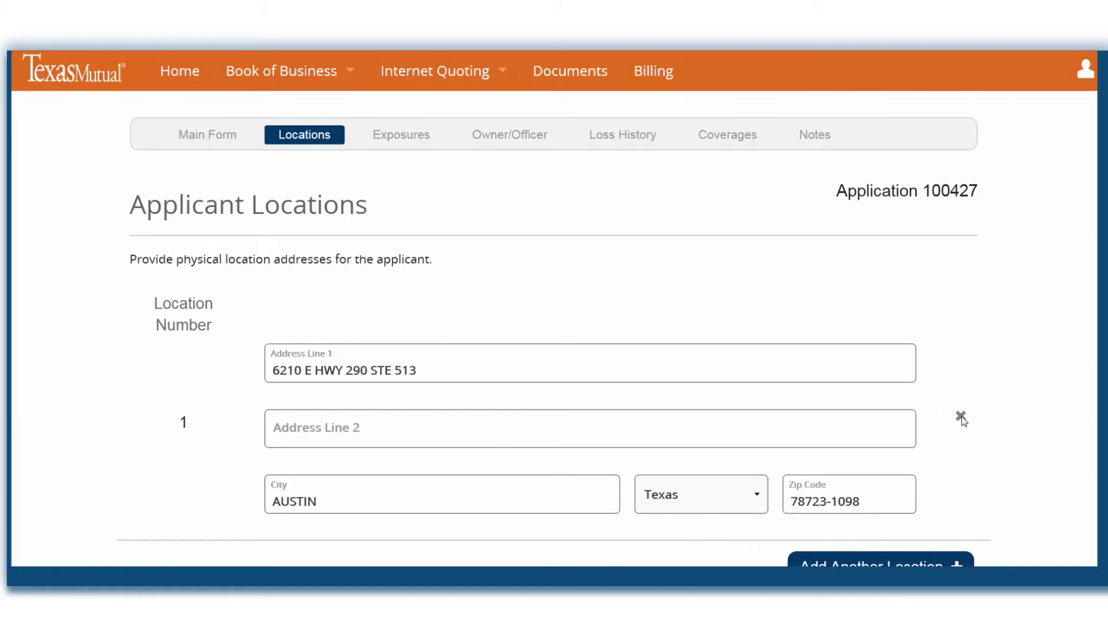
pyautogui.scroll(-3, 200, 322)
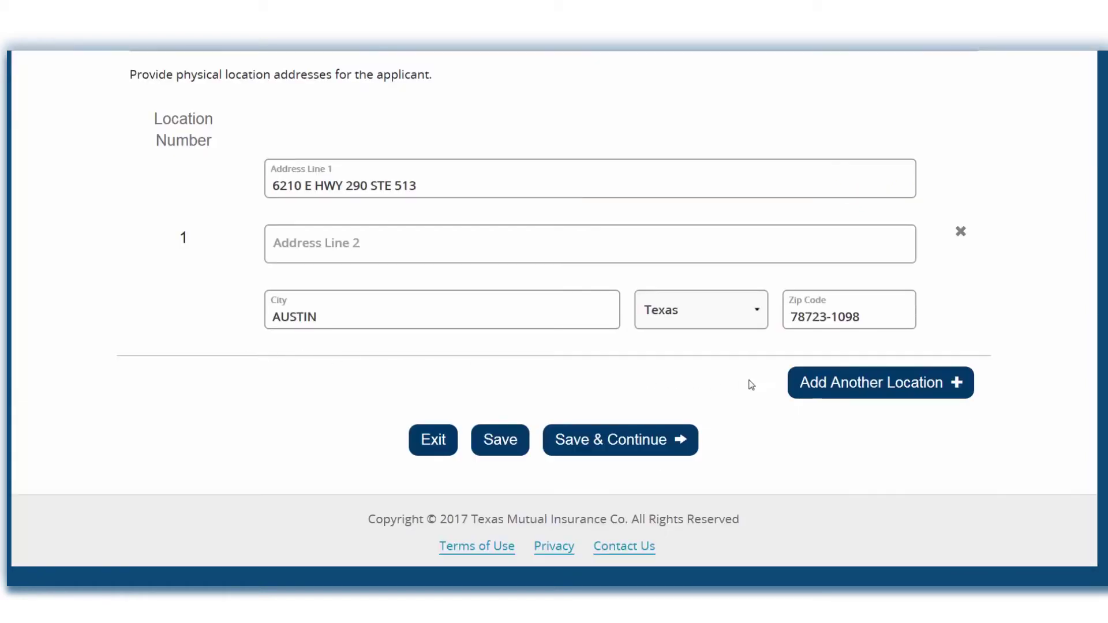
pyautogui.click(833, 388)
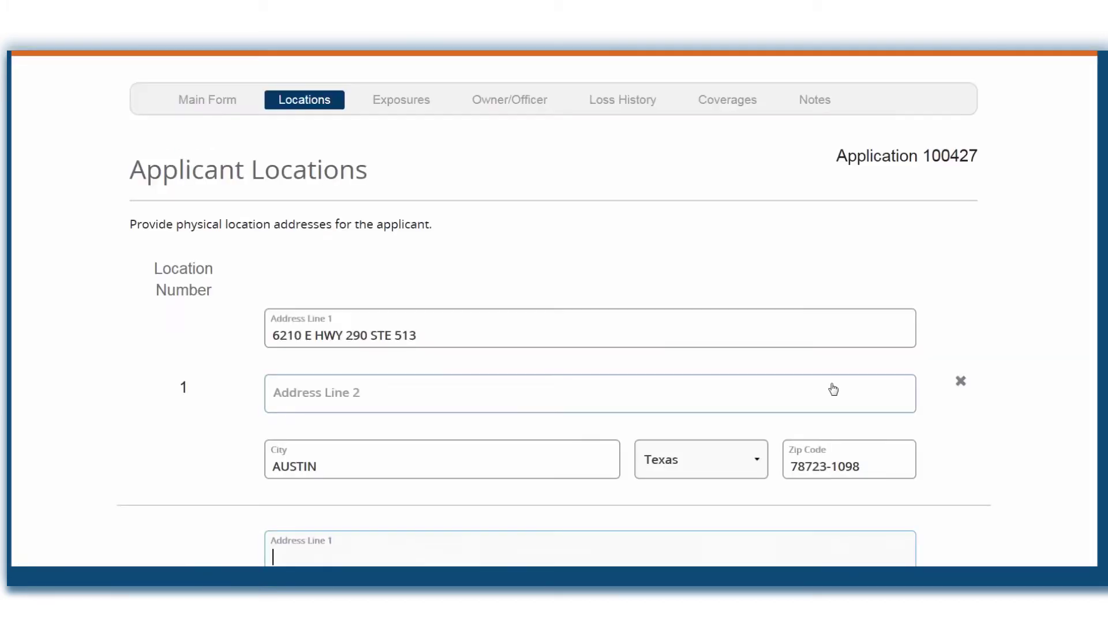
pyautogui.scroll(-5, 933, 364)
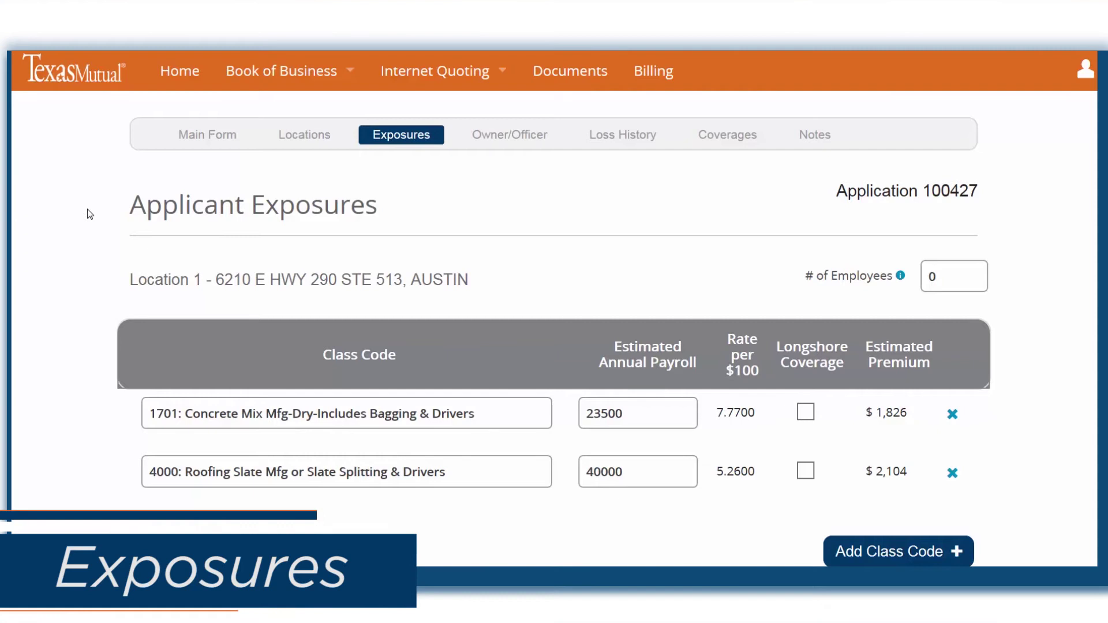
# - Set the employee count to 20 and raise the class 1701 payroll to 23800
pyautogui.click(931, 275)
pyautogui.write('20')
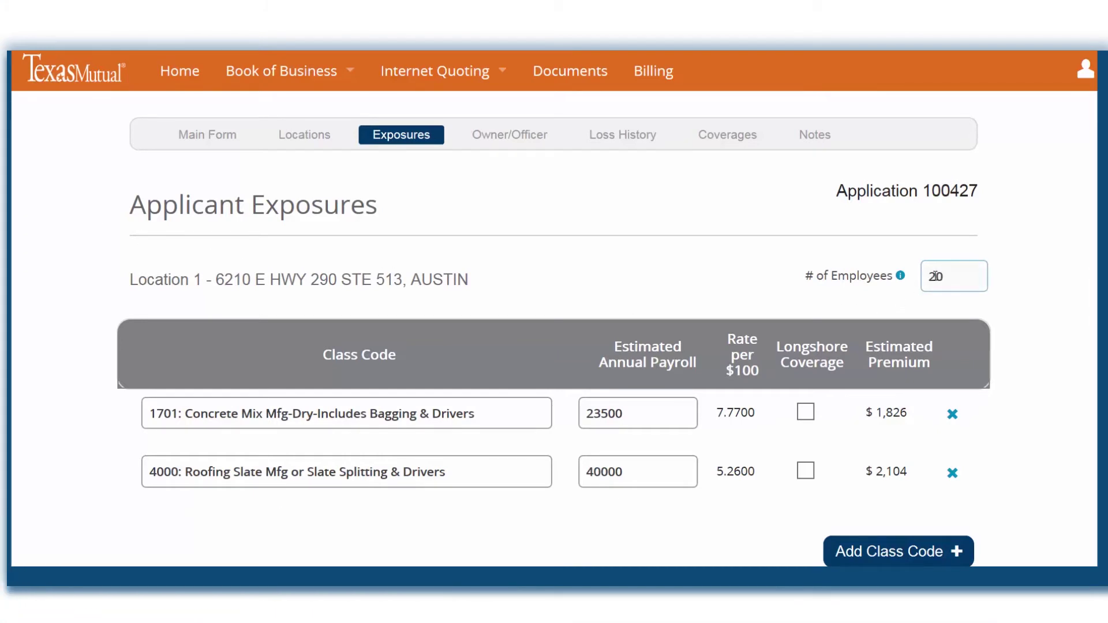
pyautogui.click(510, 316)
pyautogui.click(629, 408)
pyautogui.press('BackSpace')
pyautogui.press('BackSpace')
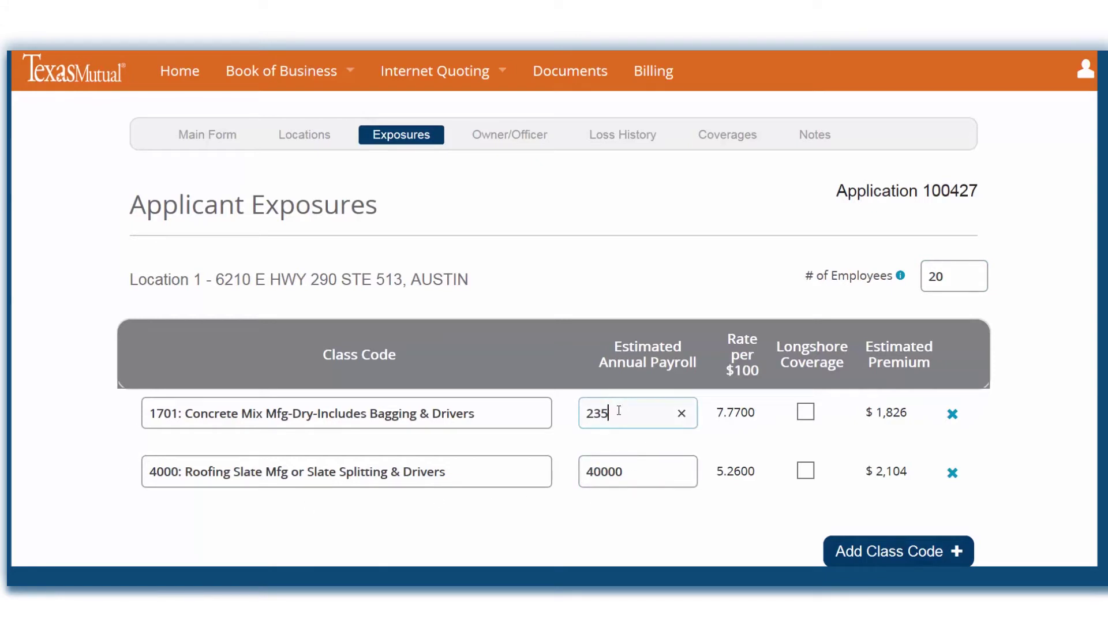
pyautogui.write('800')
pyautogui.click(613, 411)
pyautogui.press('BackSpace')
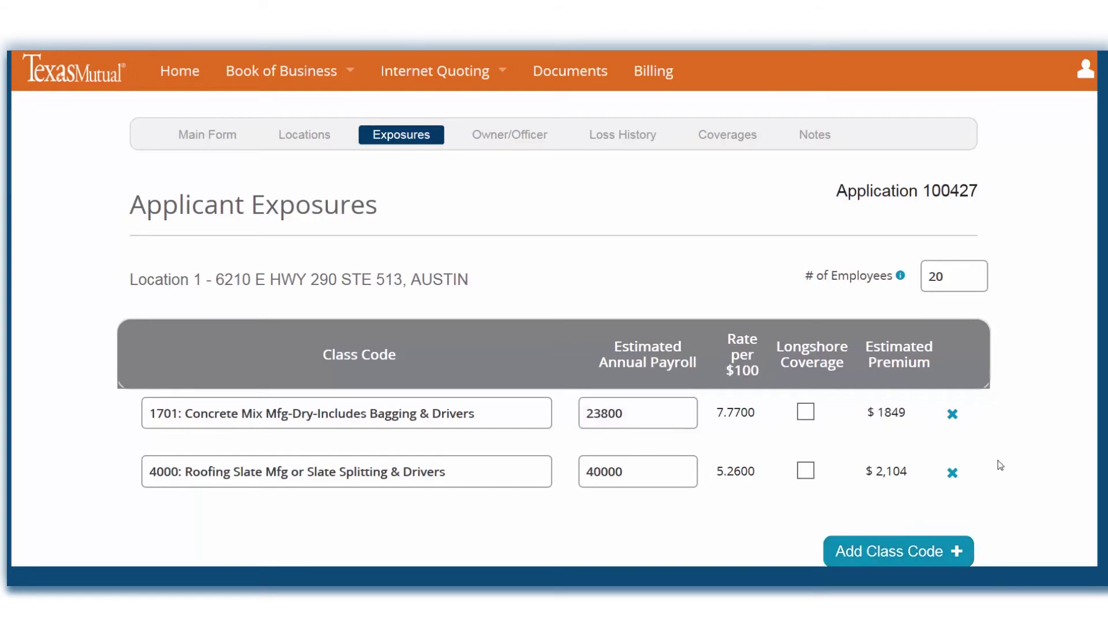
# - Add class 9101 (School: All Other Employees & Drivers) with 6000 payroll
pyautogui.click(494, 413)
pyautogui.write('school all')
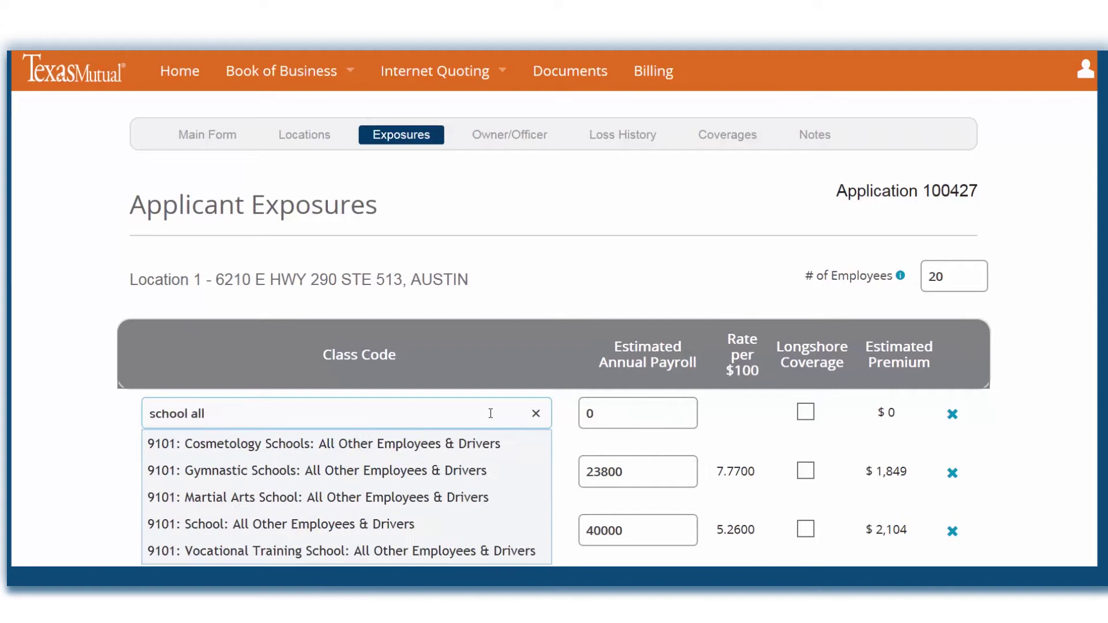
pyautogui.scroll(-1, 490, 413)
pyautogui.click(332, 453)
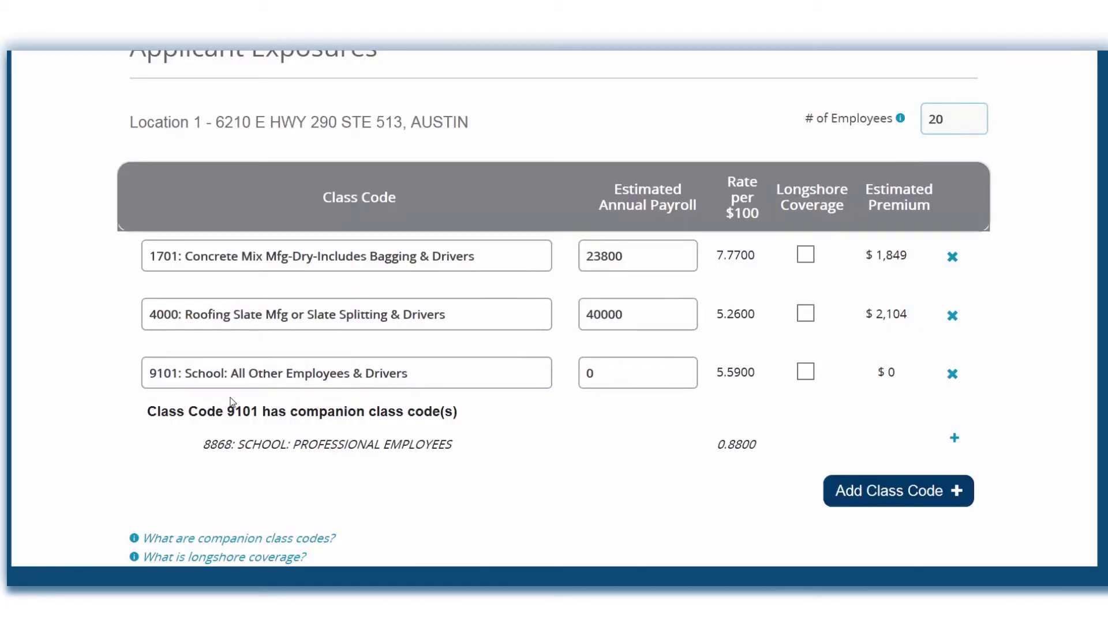
pyautogui.click(602, 376)
pyautogui.press('BackSpace')
pyautogui.write('6000')
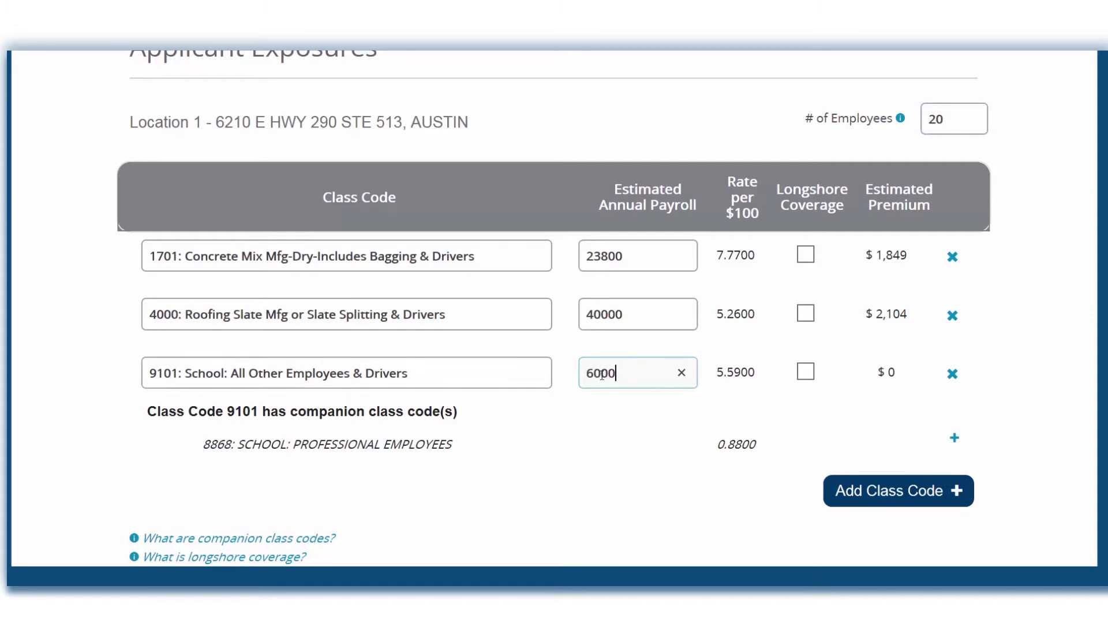
# - Toggle longshore coverage on and off for classes 4000 and 1701, then save the exposures
pyautogui.click(806, 315)
pyautogui.click(805, 257)
pyautogui.click(806, 257)
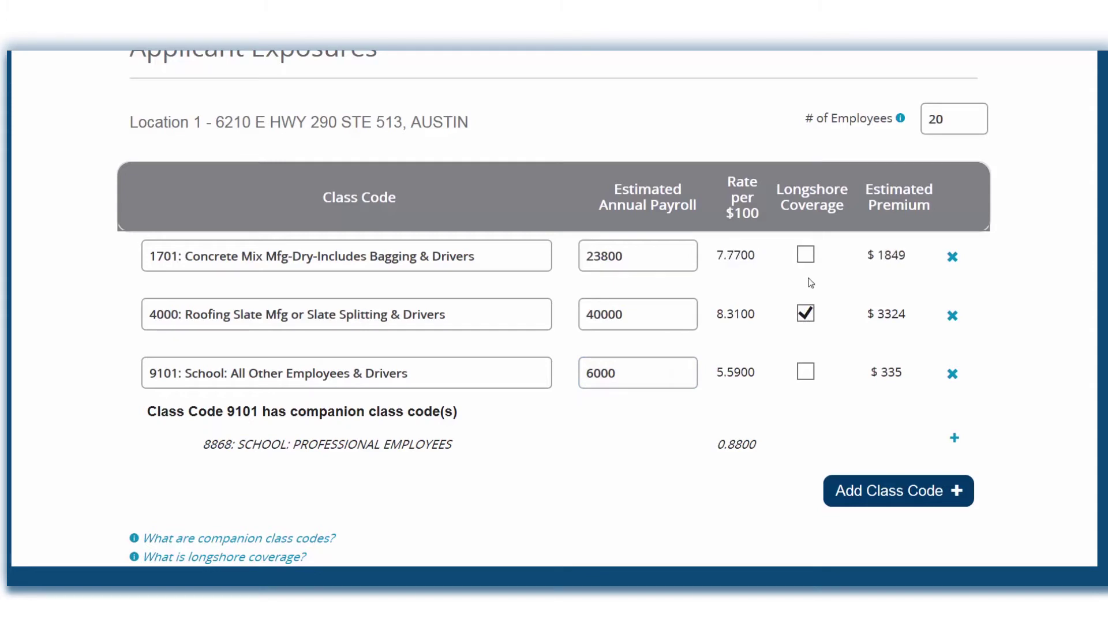
pyautogui.click(806, 316)
pyautogui.scroll(-3, 754, 450)
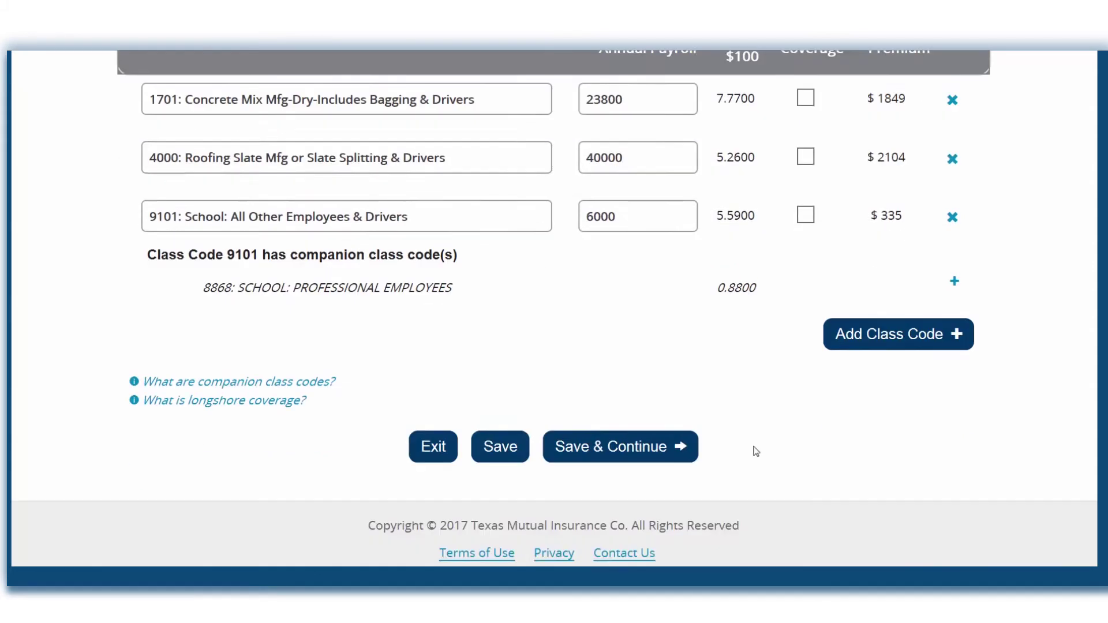
pyautogui.click(668, 447)
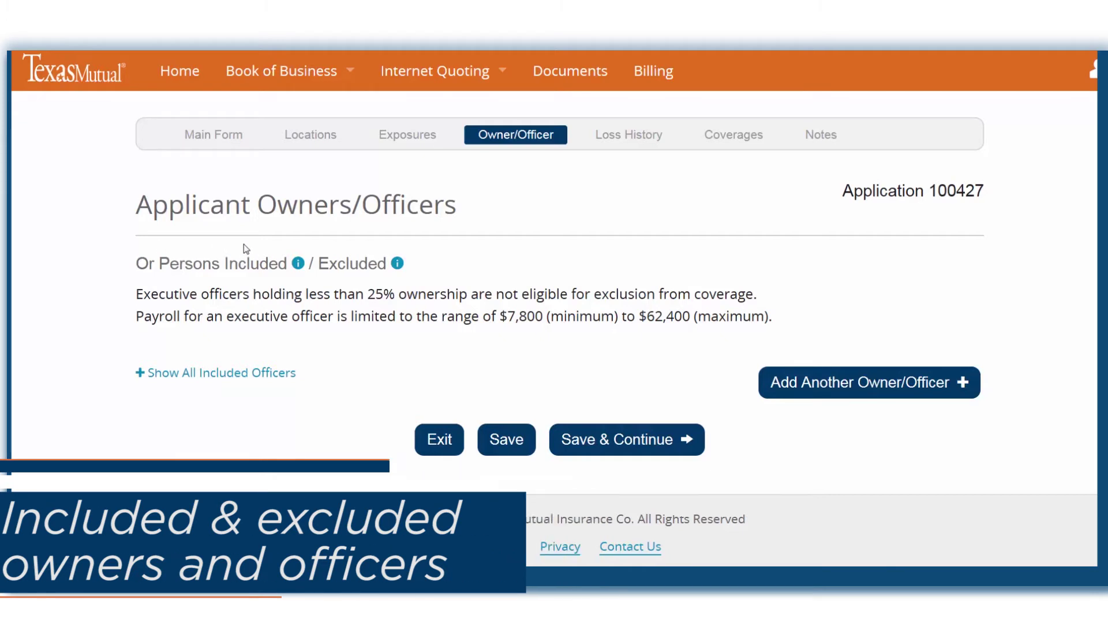
# - Add an included owner/officer entry with the officer's name and the title President
pyautogui.moveTo(297, 265)
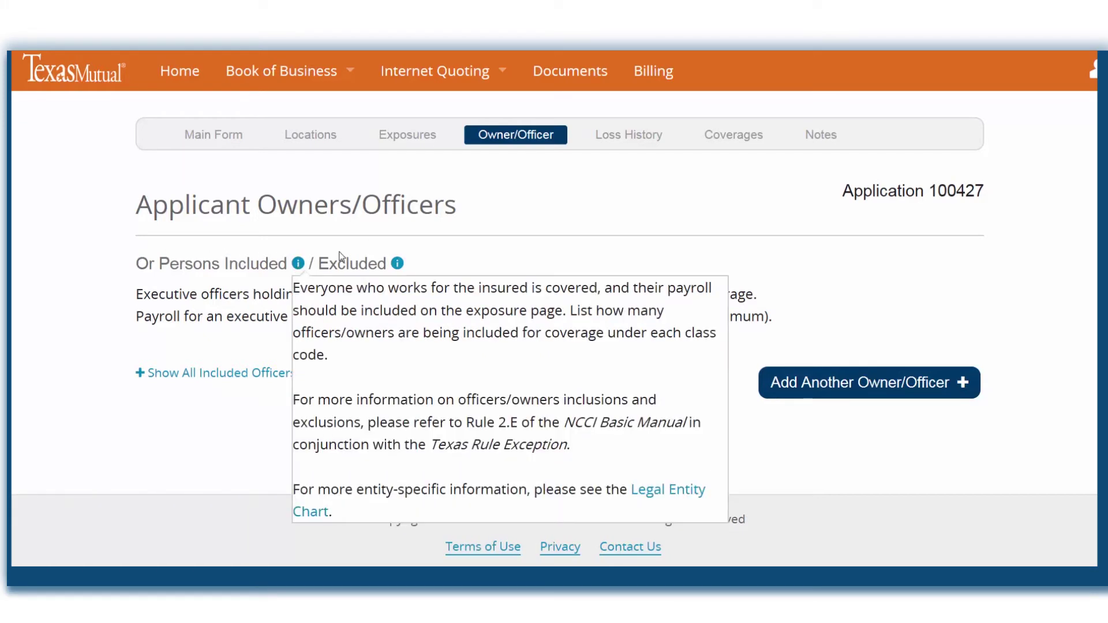
pyautogui.moveTo(399, 266)
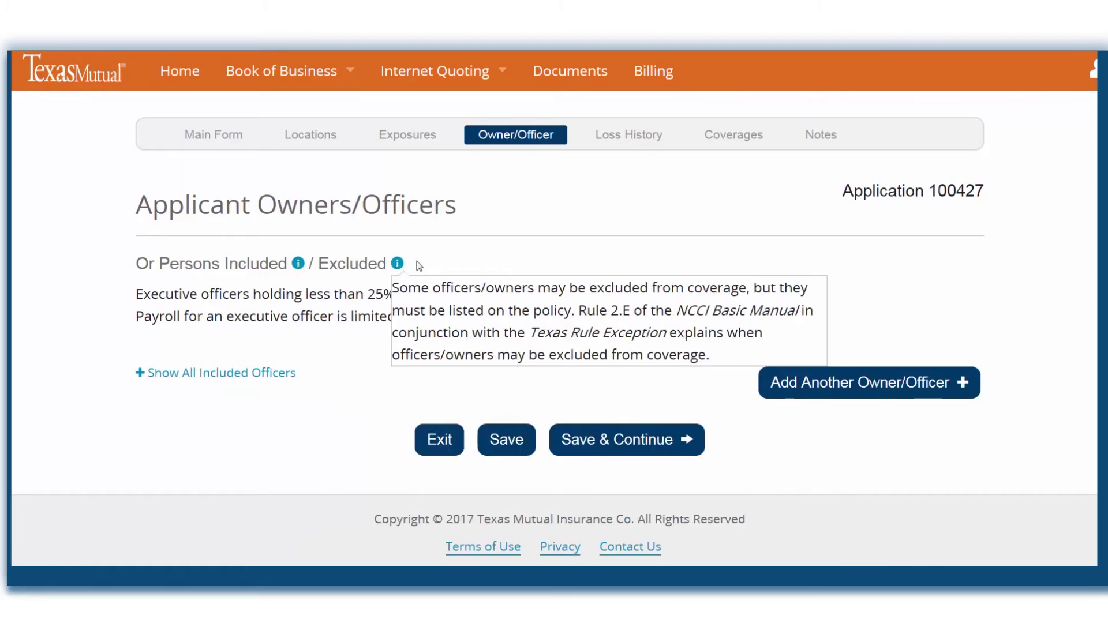
pyautogui.click(893, 382)
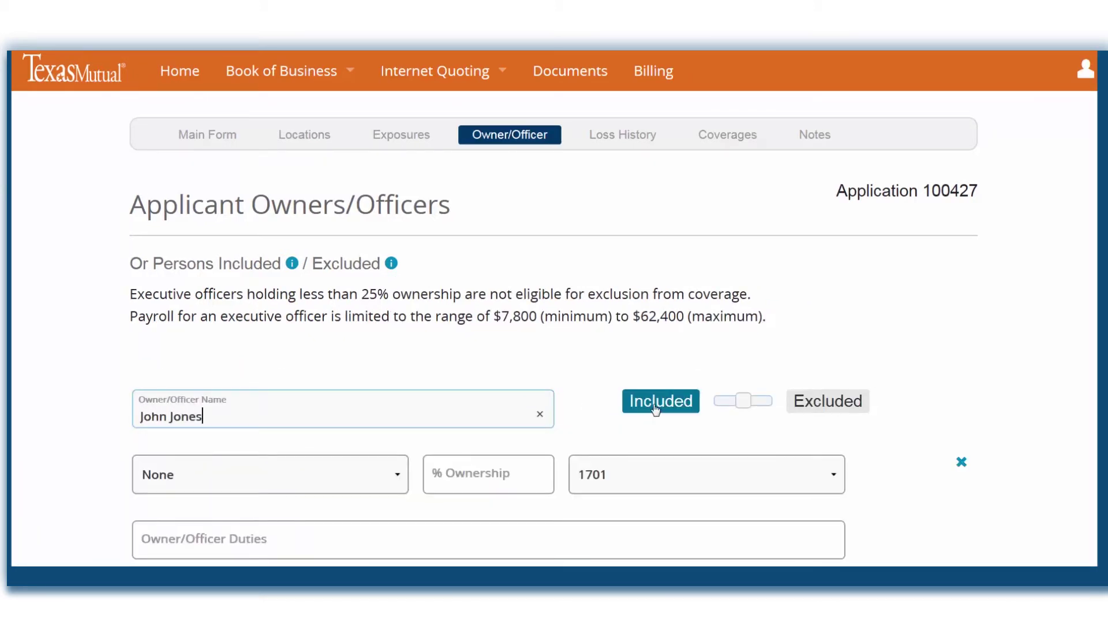
pyautogui.click(728, 403)
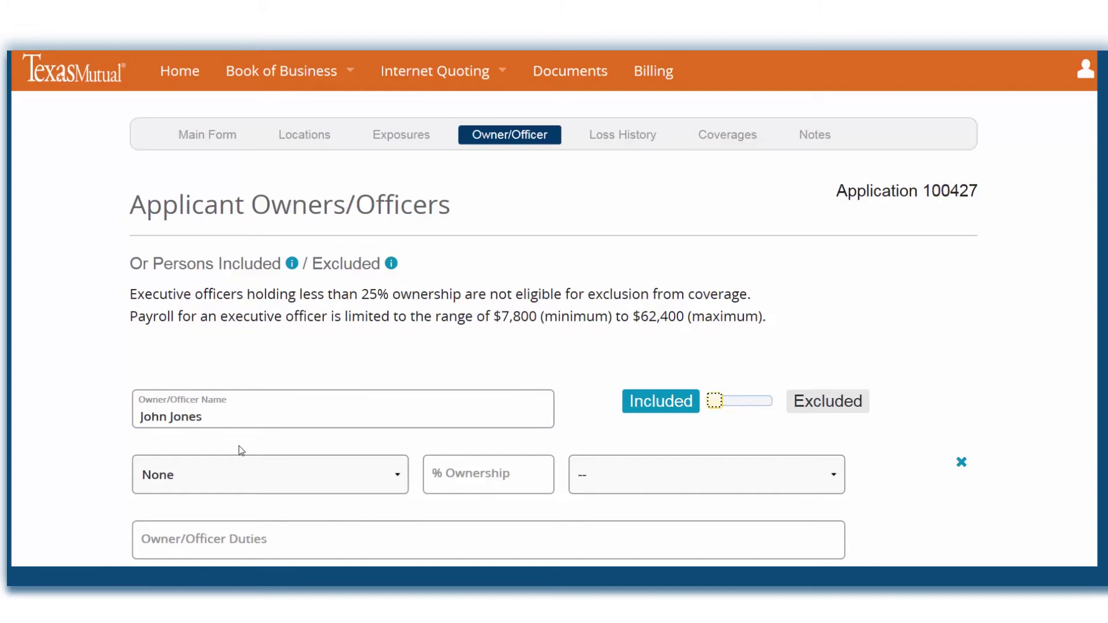
pyautogui.click(222, 478)
pyautogui.click(218, 480)
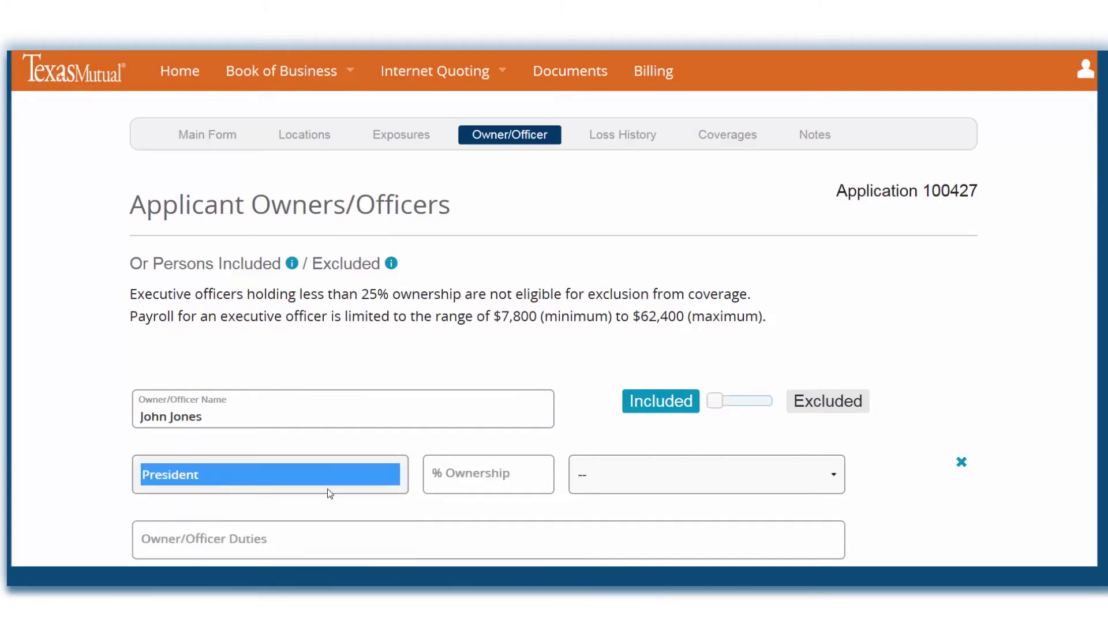
# - Give the officer 50% ownership, Operations as duties, and class code 1701
pyautogui.click(484, 488)
pyautogui.write('50')
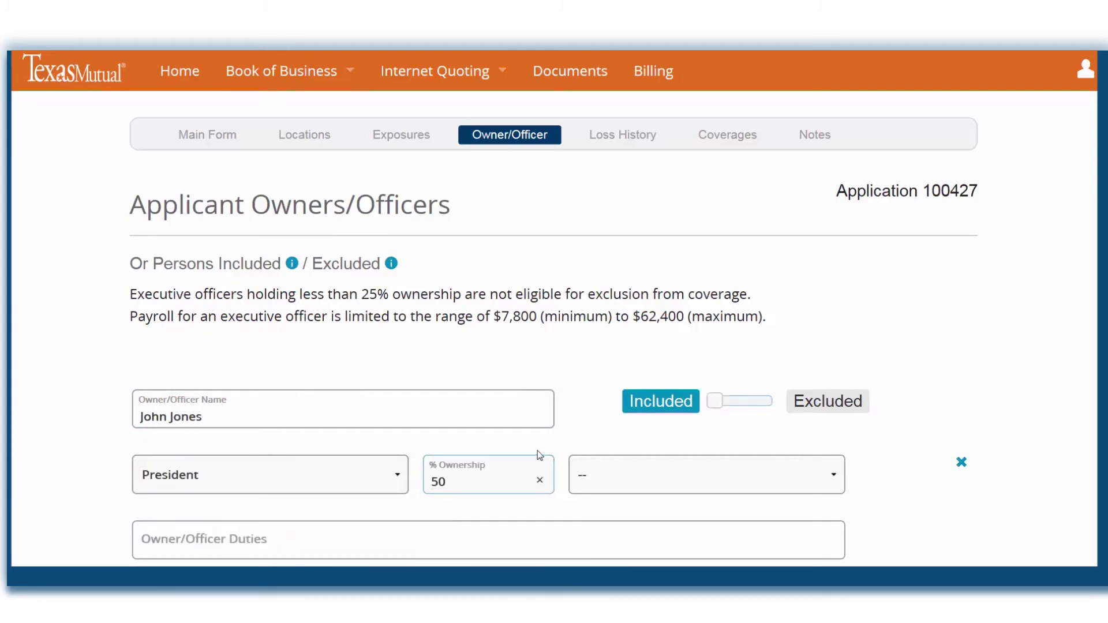
pyautogui.click(429, 537)
pyautogui.write('Operations')
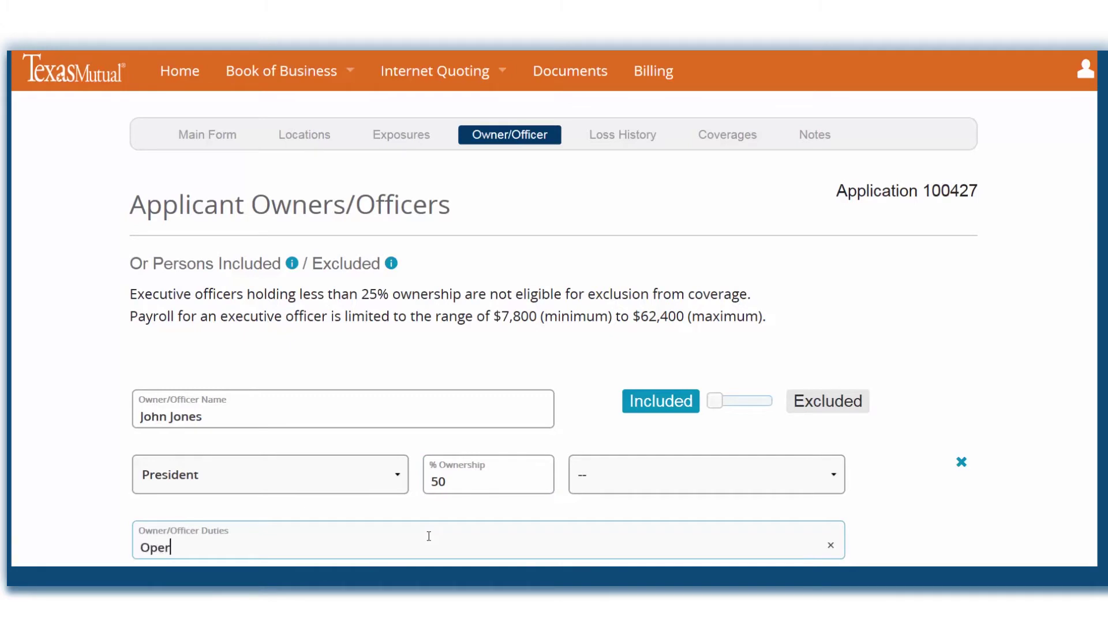
pyautogui.click(614, 485)
pyautogui.click(692, 492)
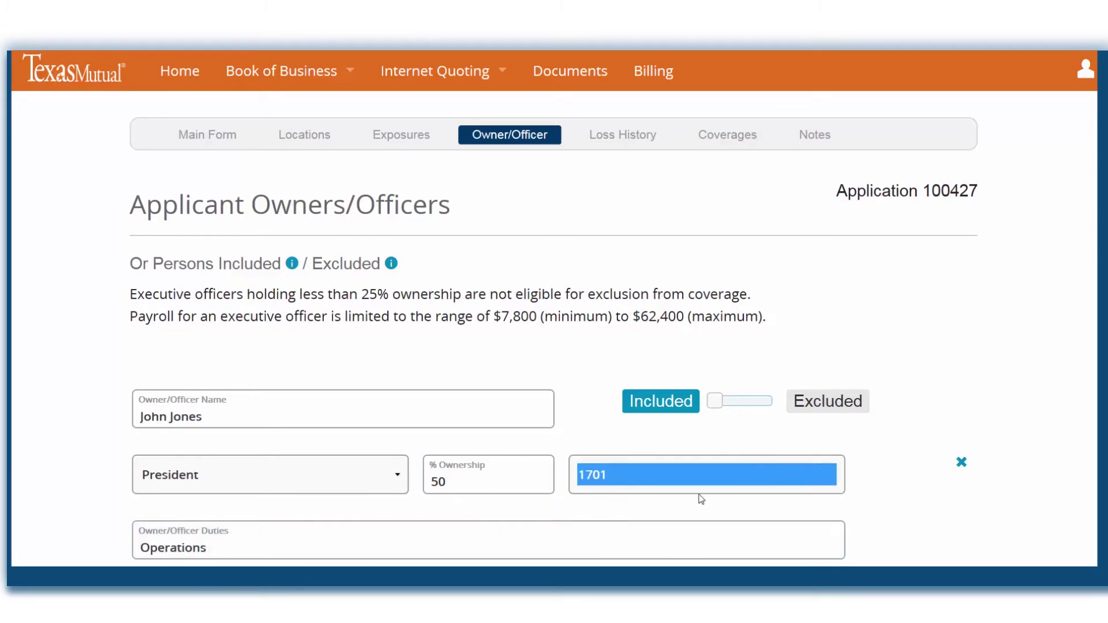
pyautogui.click(871, 500)
# - Count one included officer under class 1701 and save the officer details
pyautogui.scroll(-6, 871, 501)
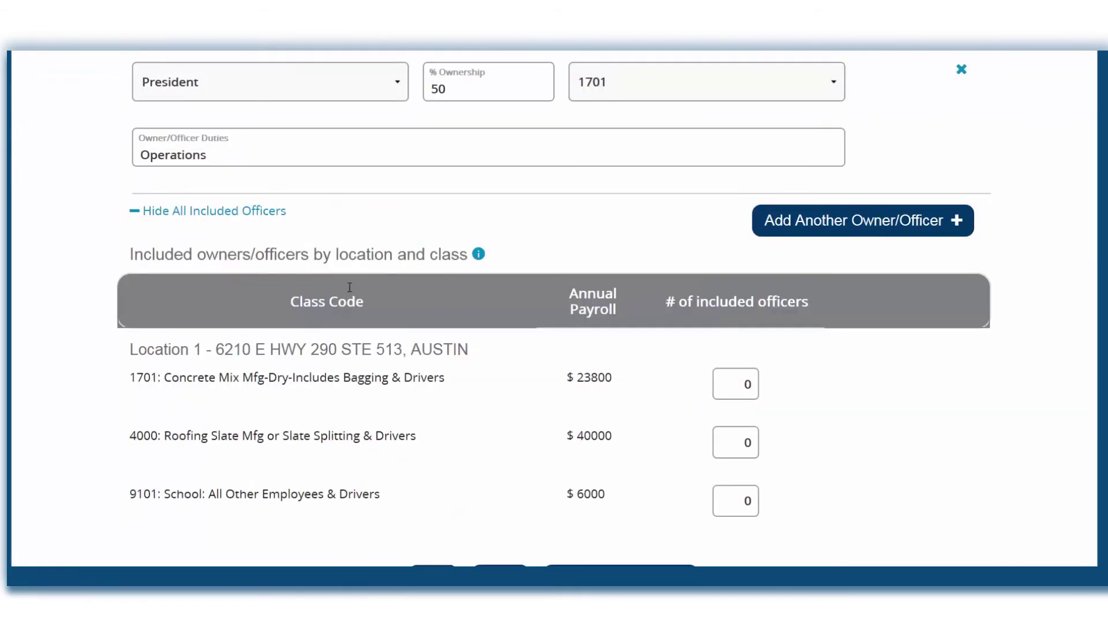
pyautogui.click(133, 214)
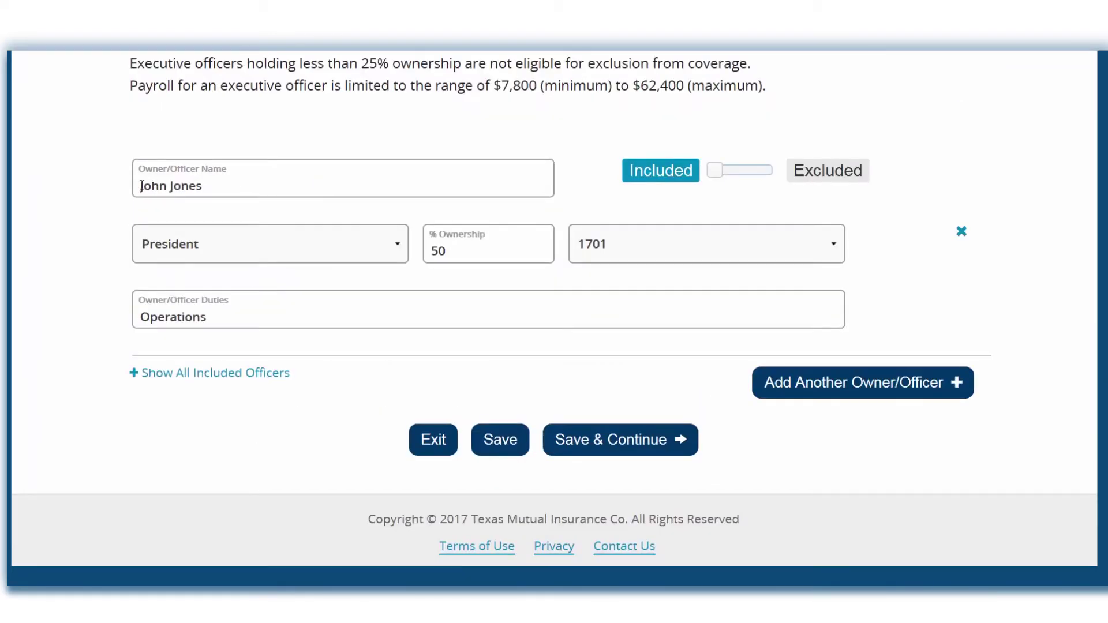
pyautogui.click(137, 375)
pyautogui.scroll(-3, 704, 364)
pyautogui.click(758, 384)
pyautogui.click(799, 385)
pyautogui.scroll(-3, 800, 387)
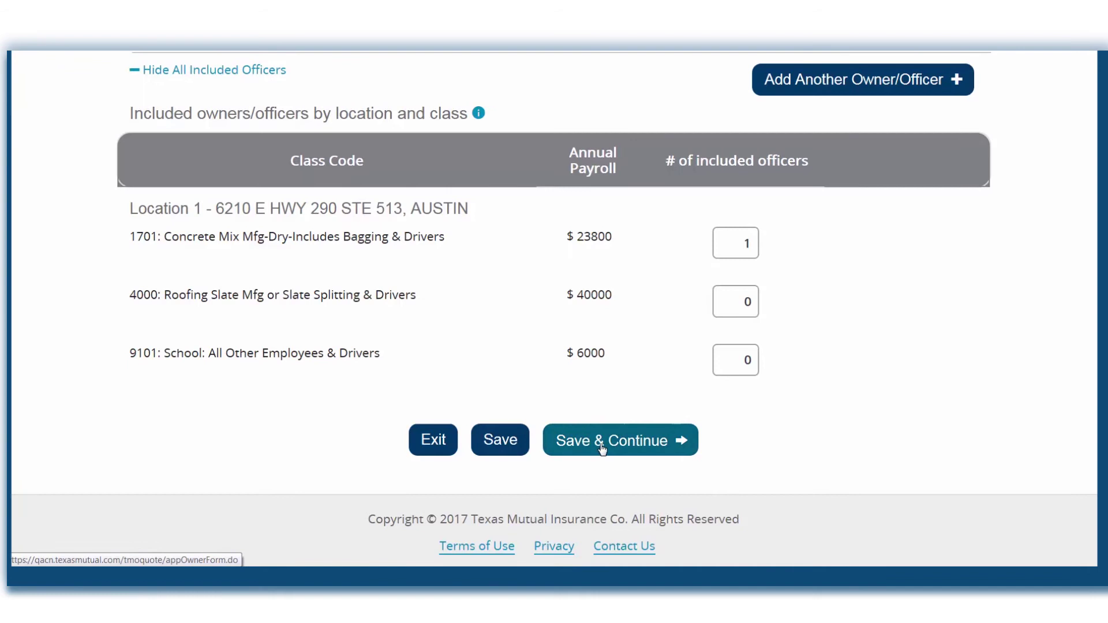
pyautogui.click(602, 444)
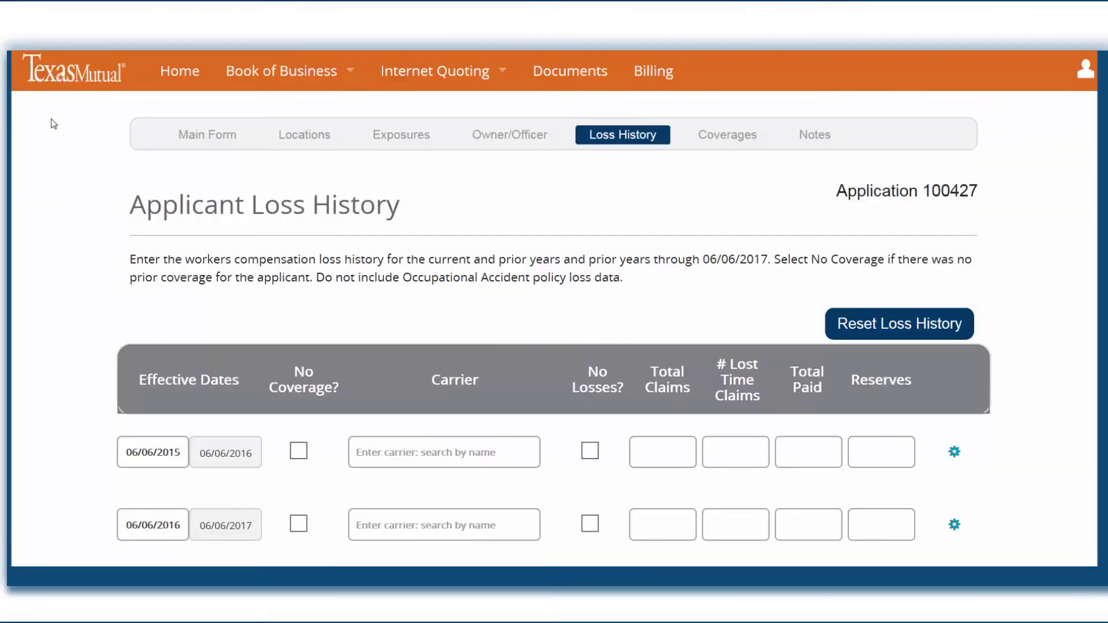
# - Enter American Zurich Insurance Co as the first-year carrier with 1 total claim and the remaining claim figures
pyautogui.scroll(-3, 53, 123)
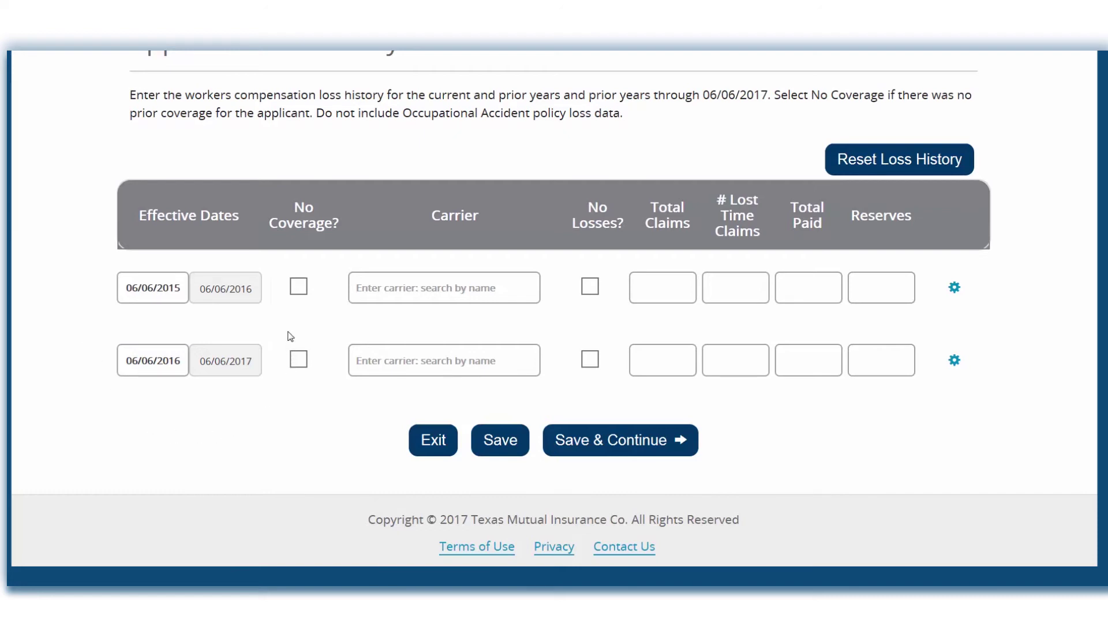
pyautogui.click(369, 288)
pyautogui.write('Zurich')
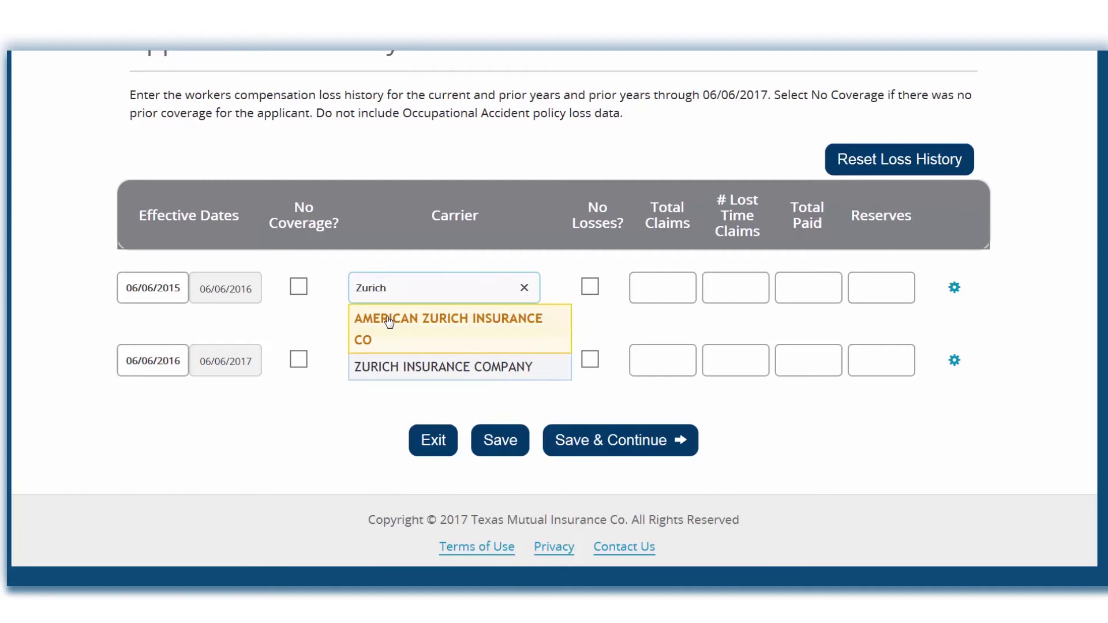
pyautogui.click(389, 322)
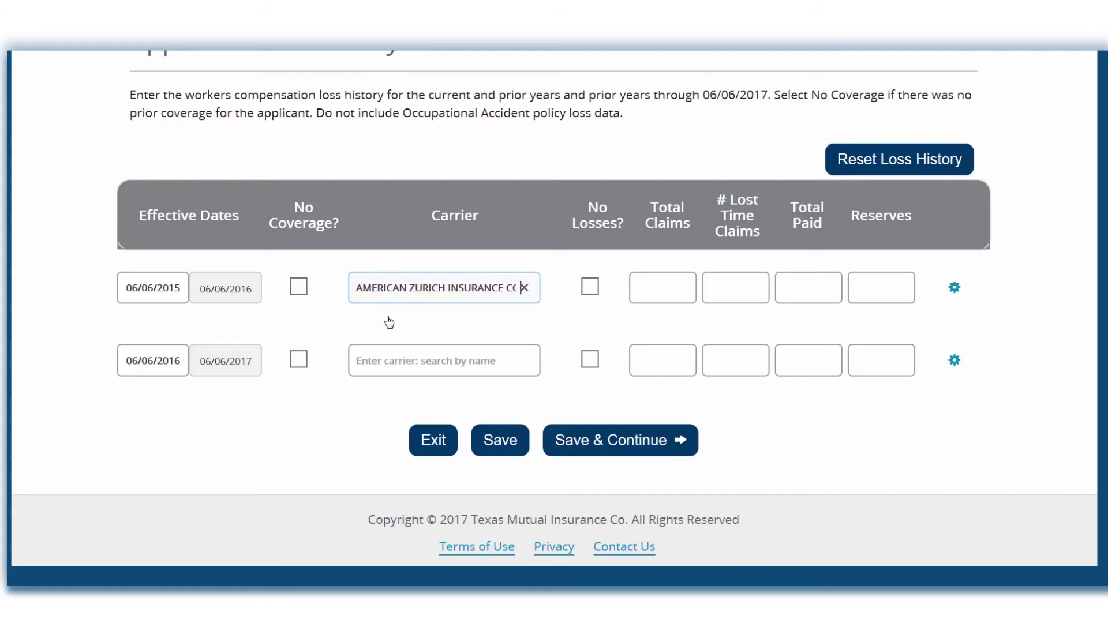
pyautogui.click(683, 289)
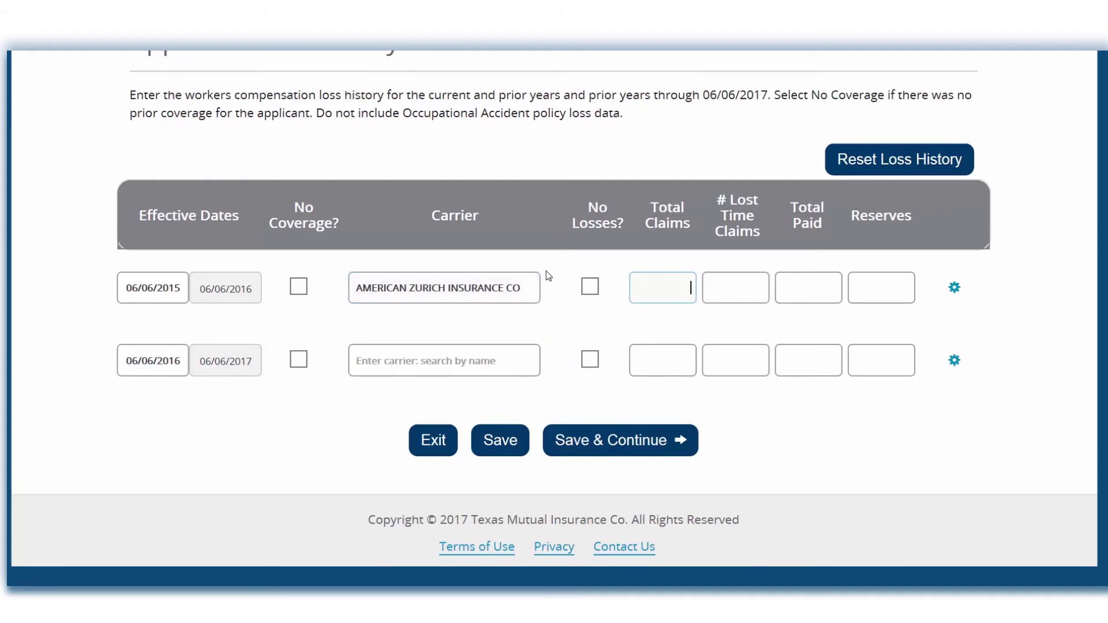
pyautogui.write('1')
pyautogui.click(729, 286)
pyautogui.click(798, 288)
pyautogui.click(861, 295)
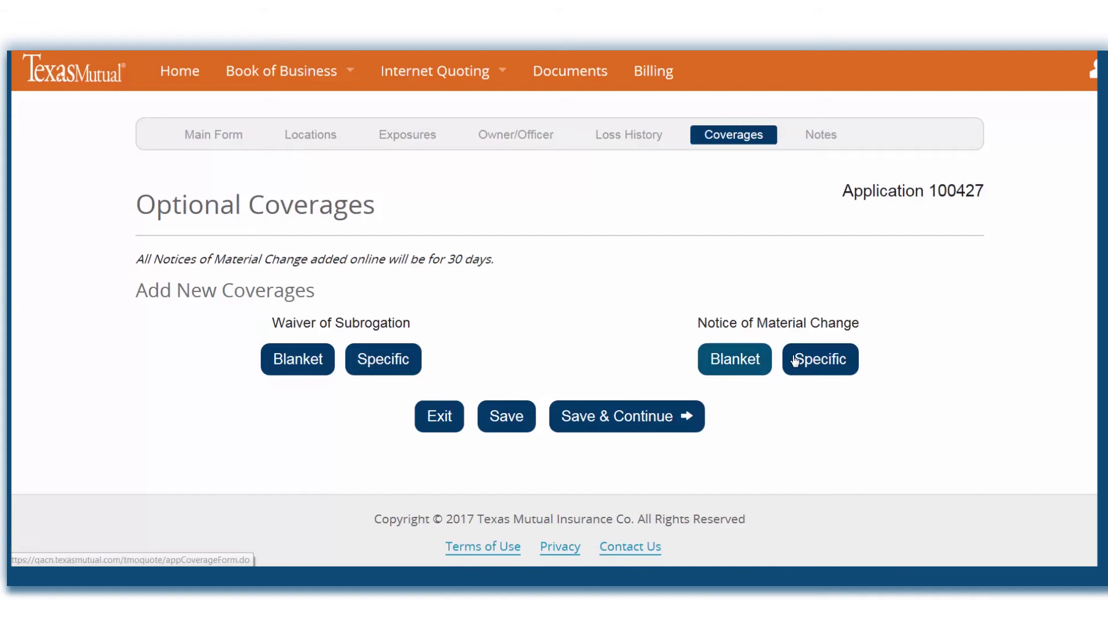
# - Add a Blanket Notice of Material Change and save the optional coverages
pyautogui.click(750, 361)
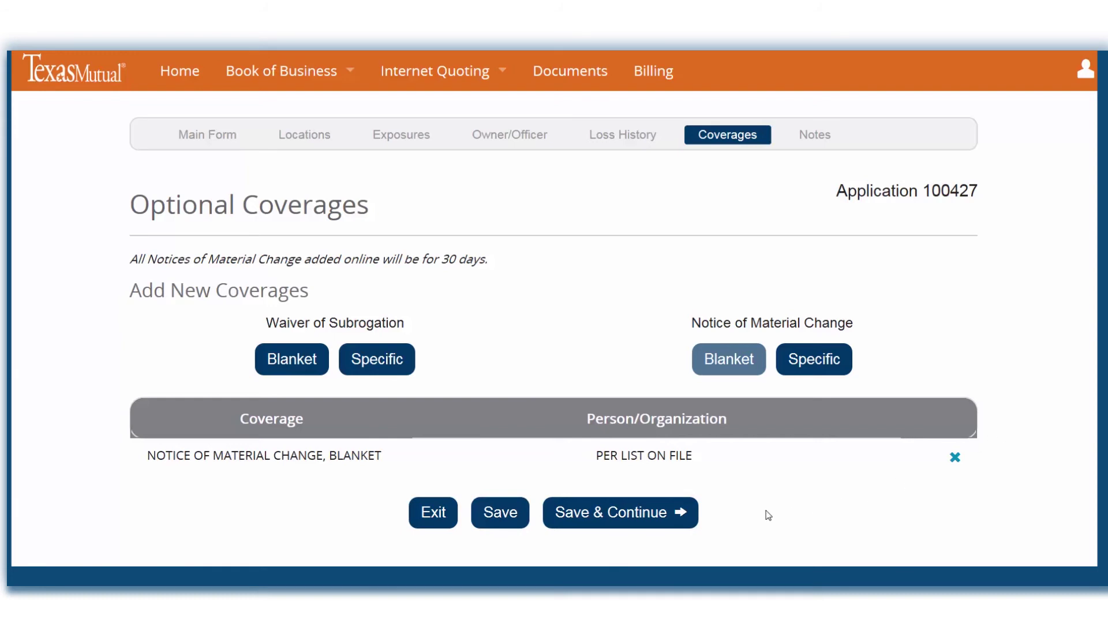
pyautogui.click(668, 513)
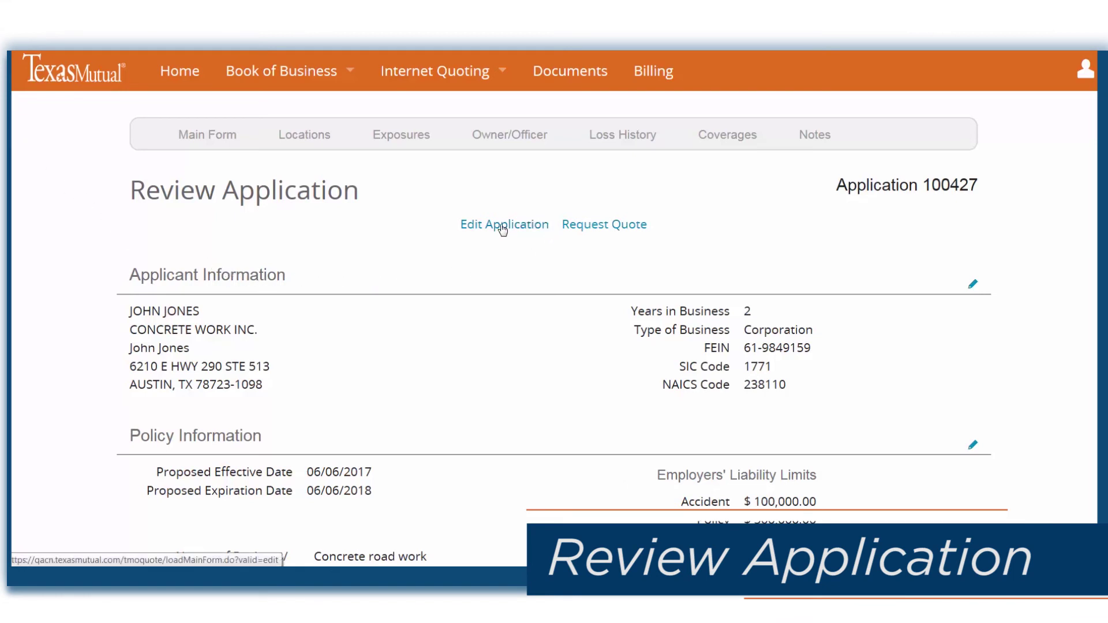
# - Request a quote with a need-by date of 06/20/2017 and scroll to the verification agreement
pyautogui.click(593, 226)
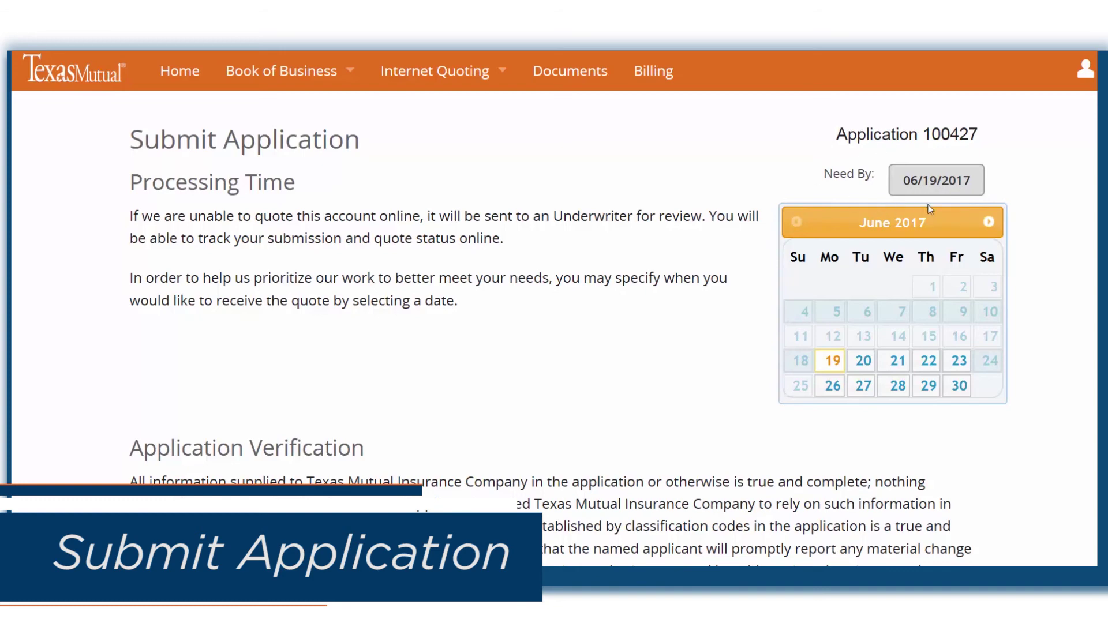
pyautogui.click(863, 361)
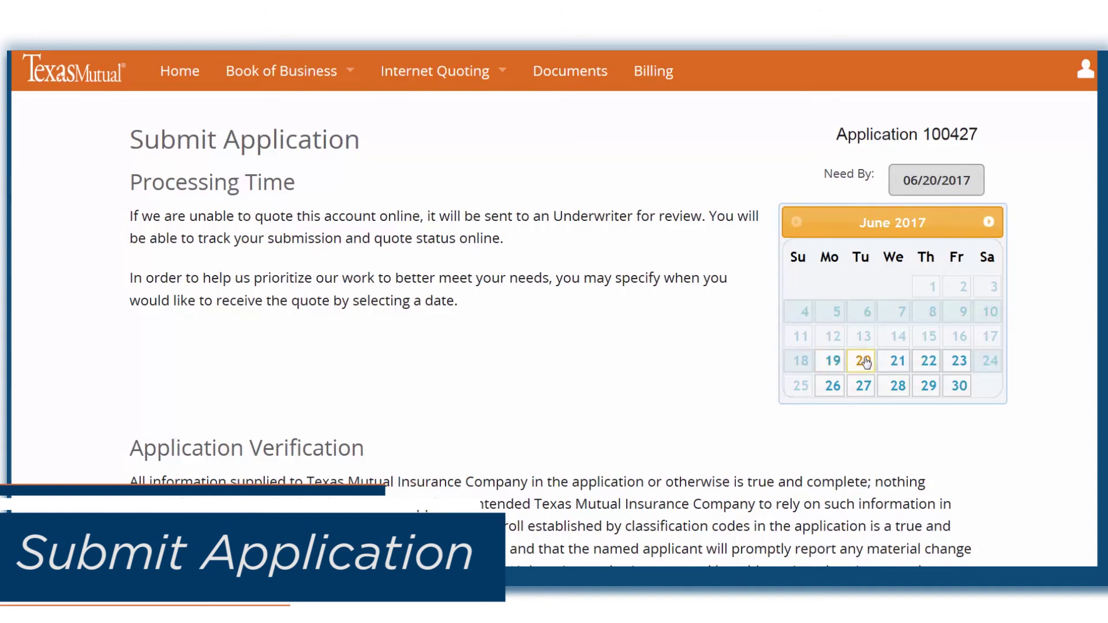
pyautogui.scroll(-2, 648, 351)
pyautogui.scroll(-3, 648, 351)
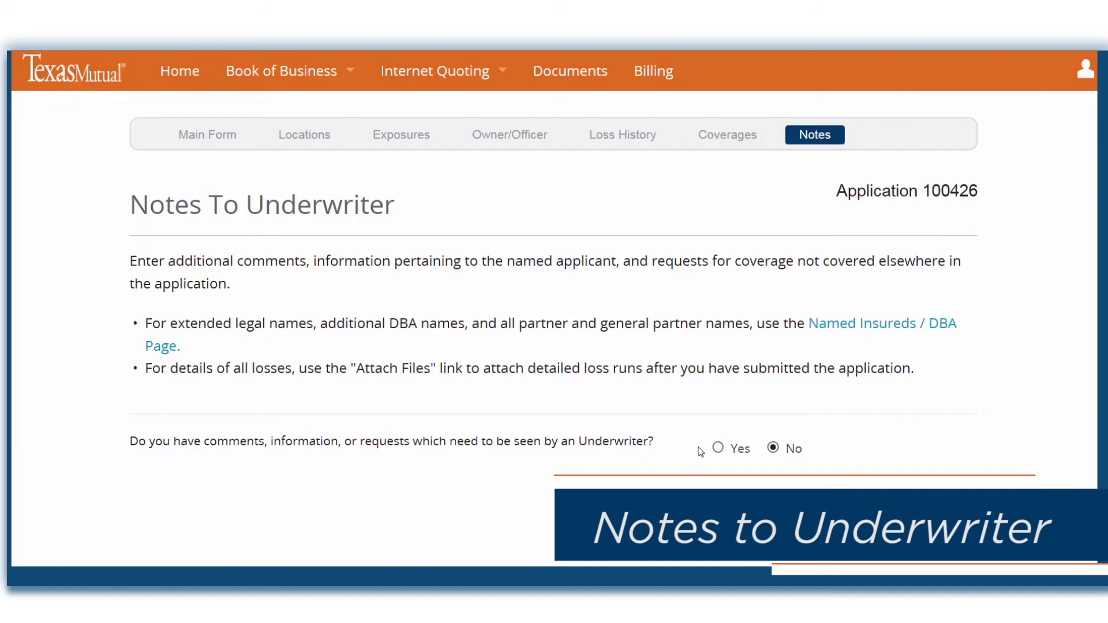
# - Answer Yes to underwriter notes, add 'Work performed indoors.' as additional information, and save
pyautogui.click(718, 449)
pyautogui.scroll(-3, 289, 346)
pyautogui.click(290, 349)
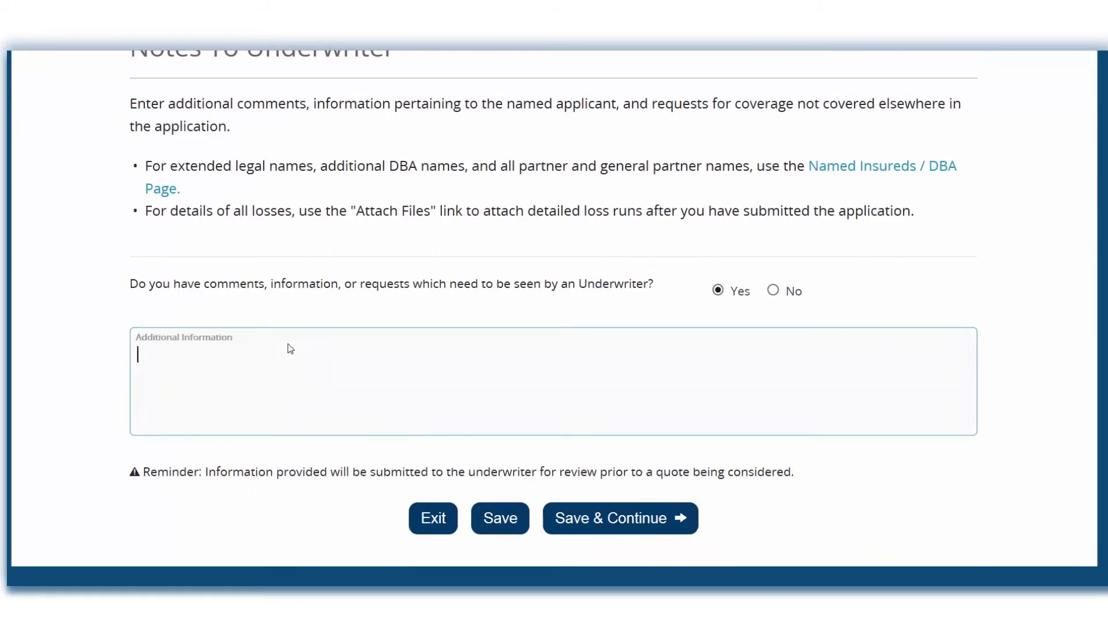
pyautogui.write('Work performed indoors.')
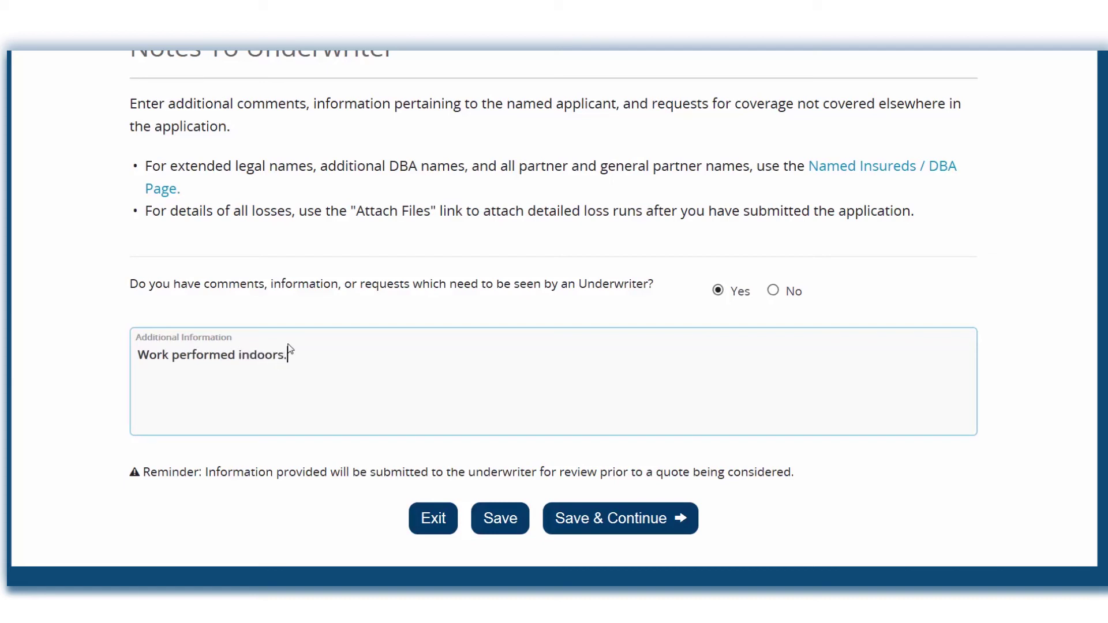
pyautogui.click(648, 523)
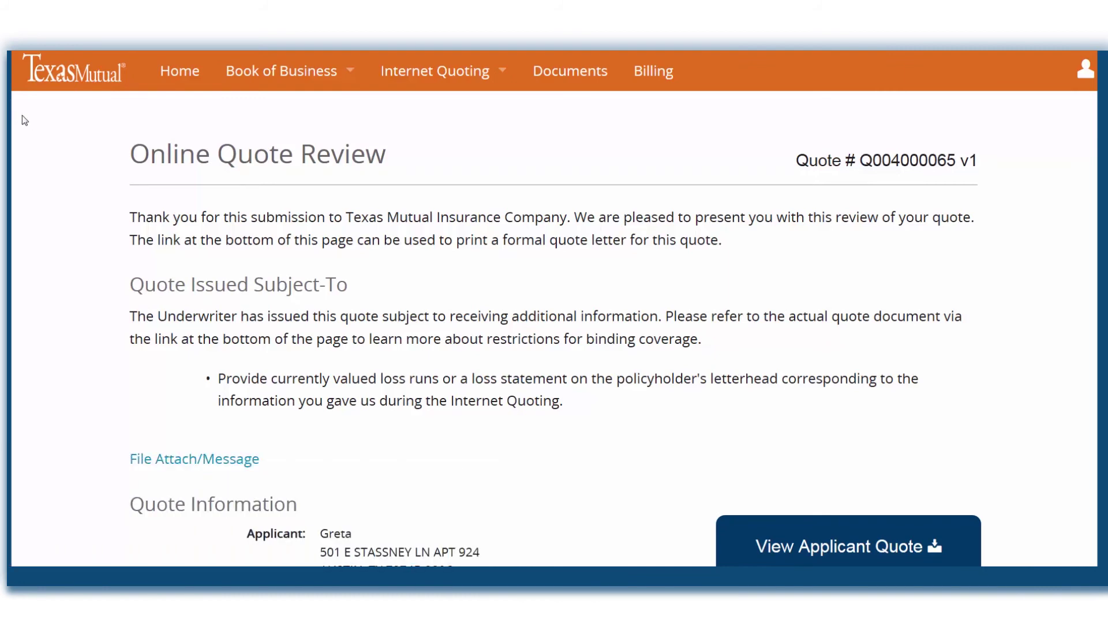
# - Scroll through the issued quote's details on the Online Quote Review page
pyautogui.scroll(-3, 24, 120)
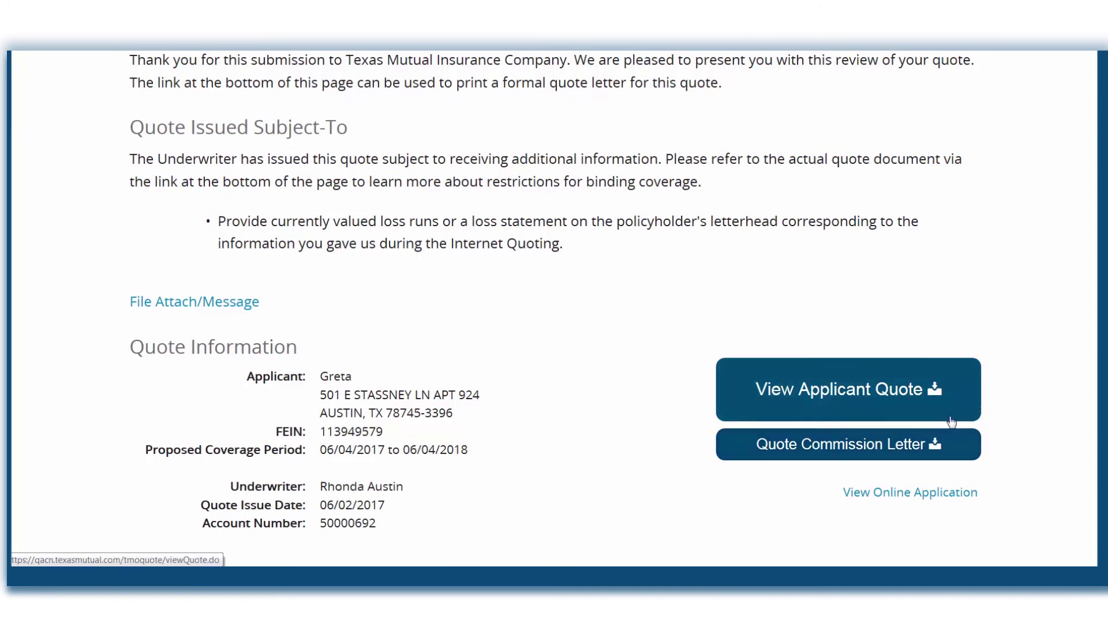
pyautogui.scroll(-3, 705, 475)
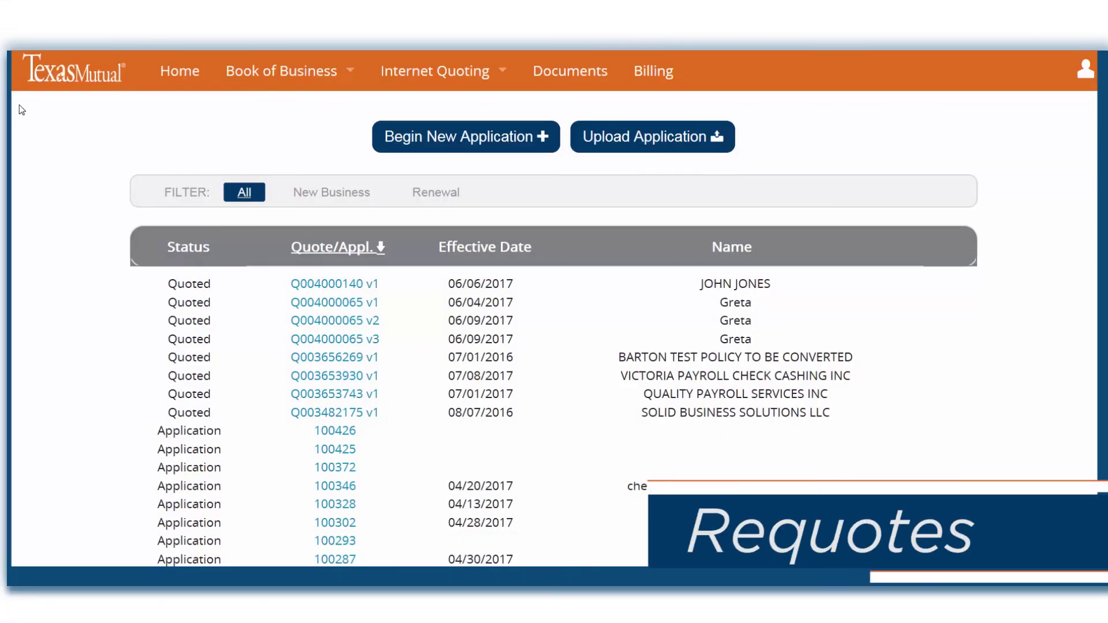
# - Check the action menus of quote versions v1–v3, then choose File Attach/Message on the top quote
pyautogui.click(359, 280)
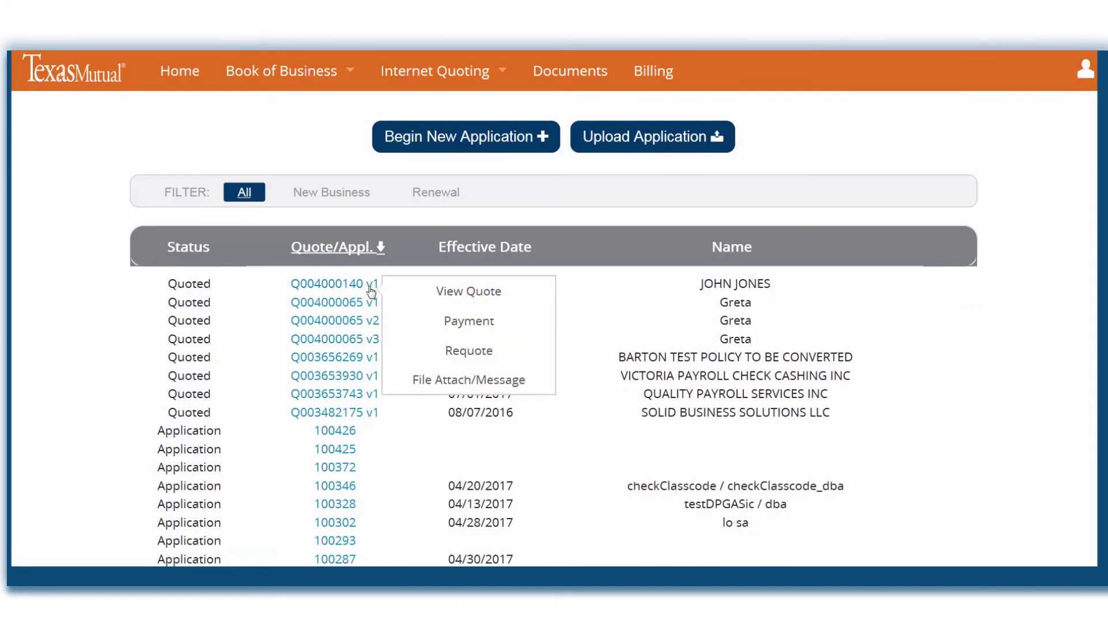
pyautogui.click(374, 324)
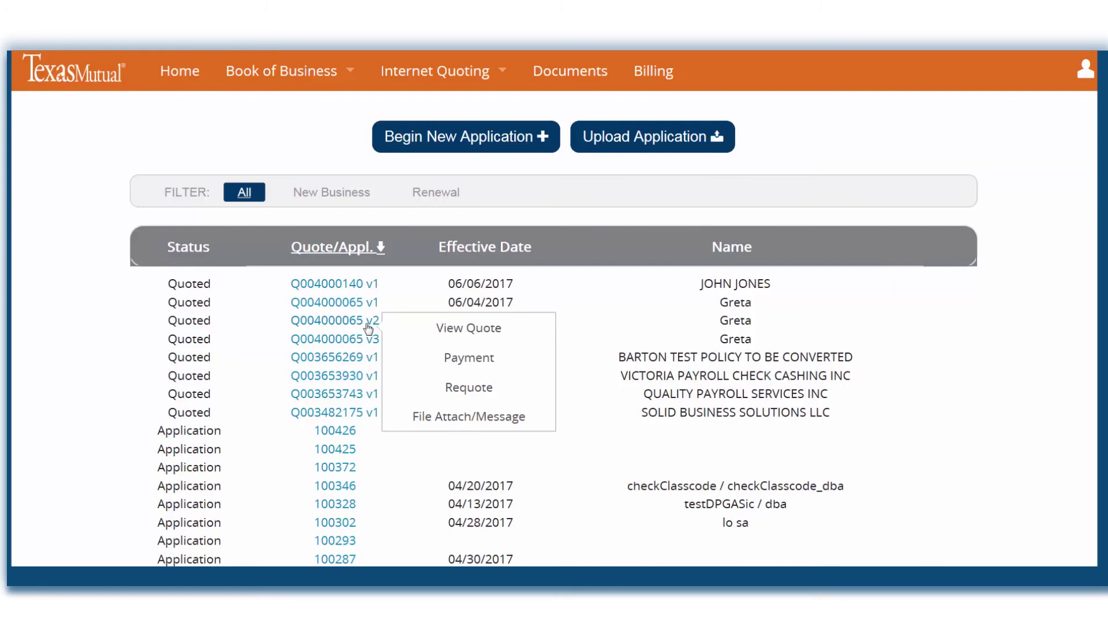
pyautogui.click(374, 343)
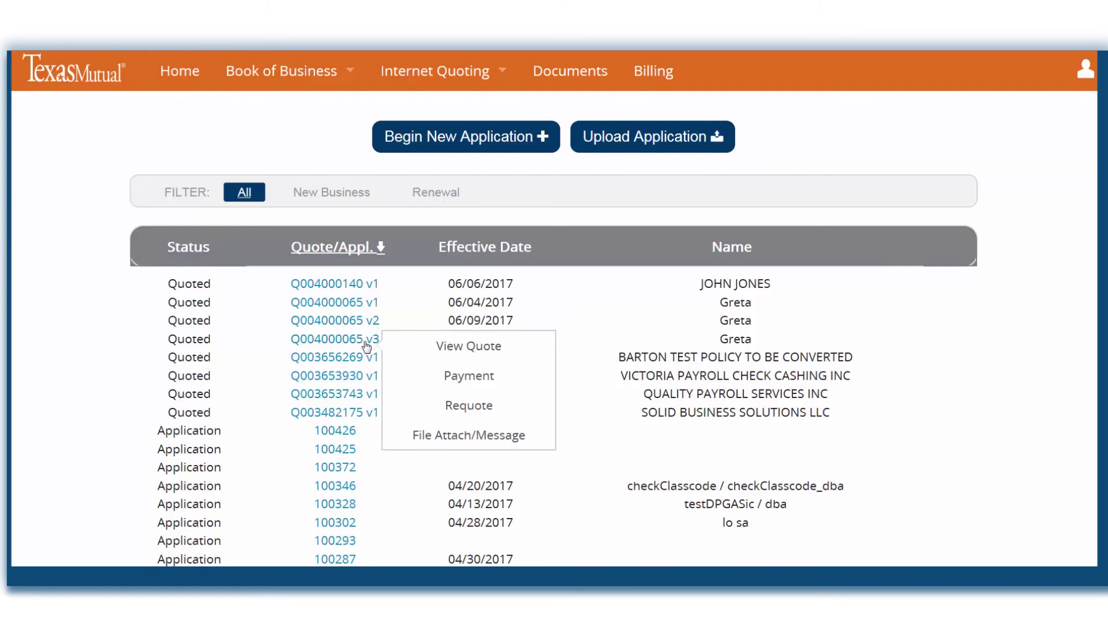
pyautogui.click(338, 284)
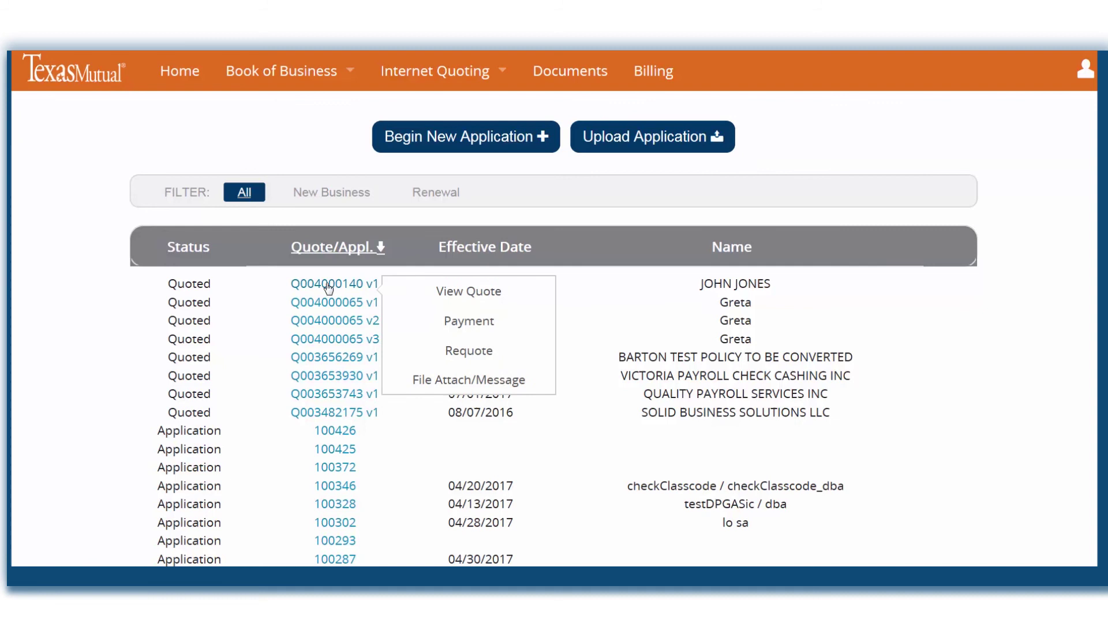
pyautogui.click(353, 342)
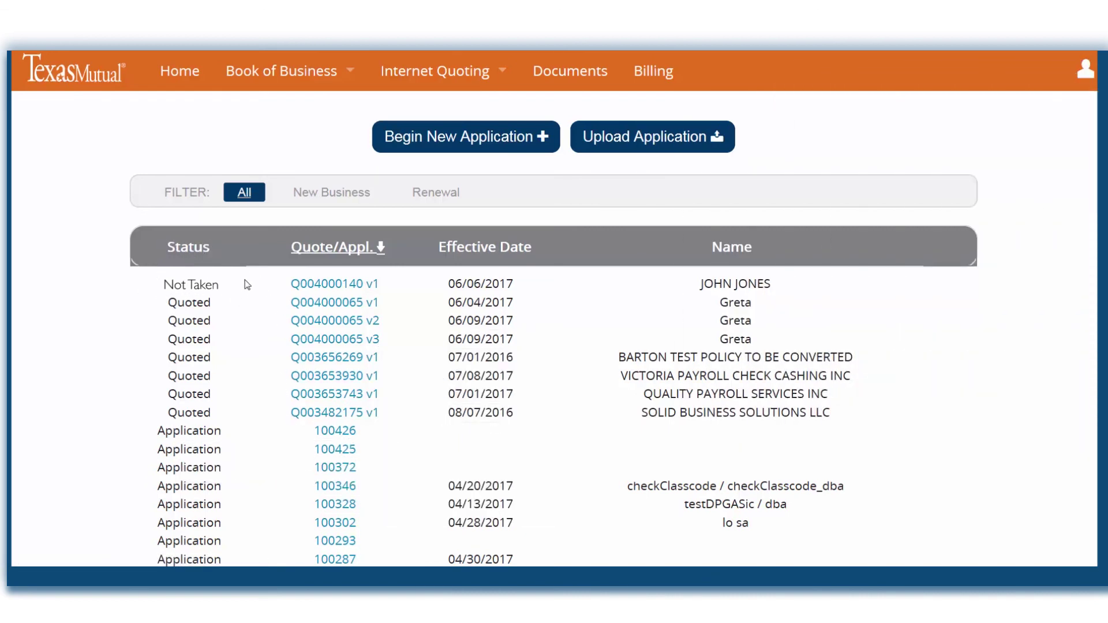
pyautogui.moveTo(329, 288)
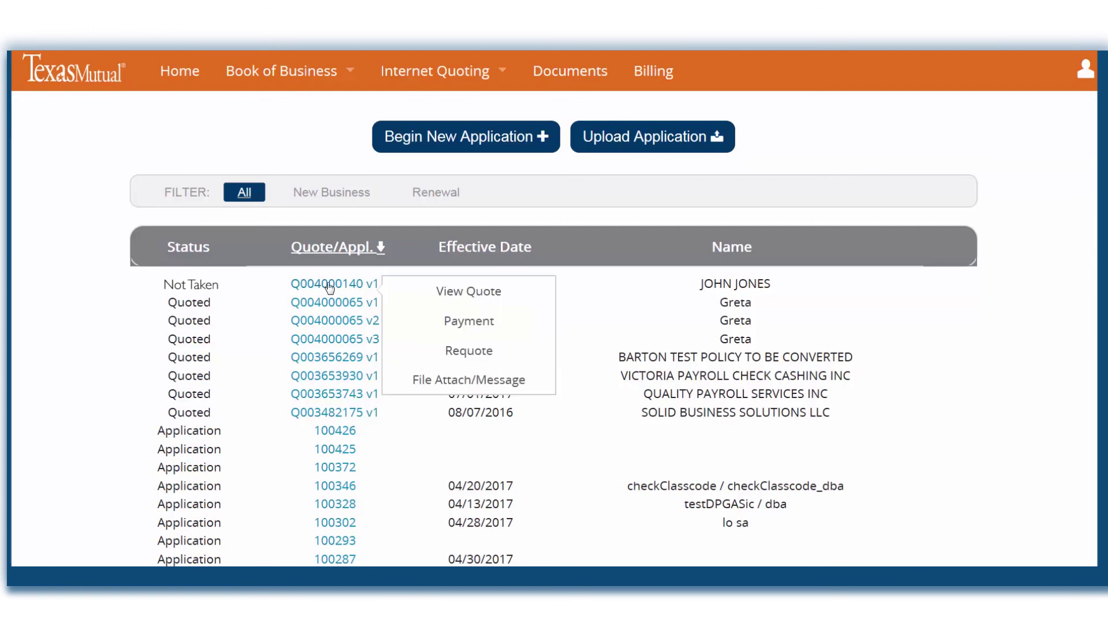
pyautogui.click(428, 381)
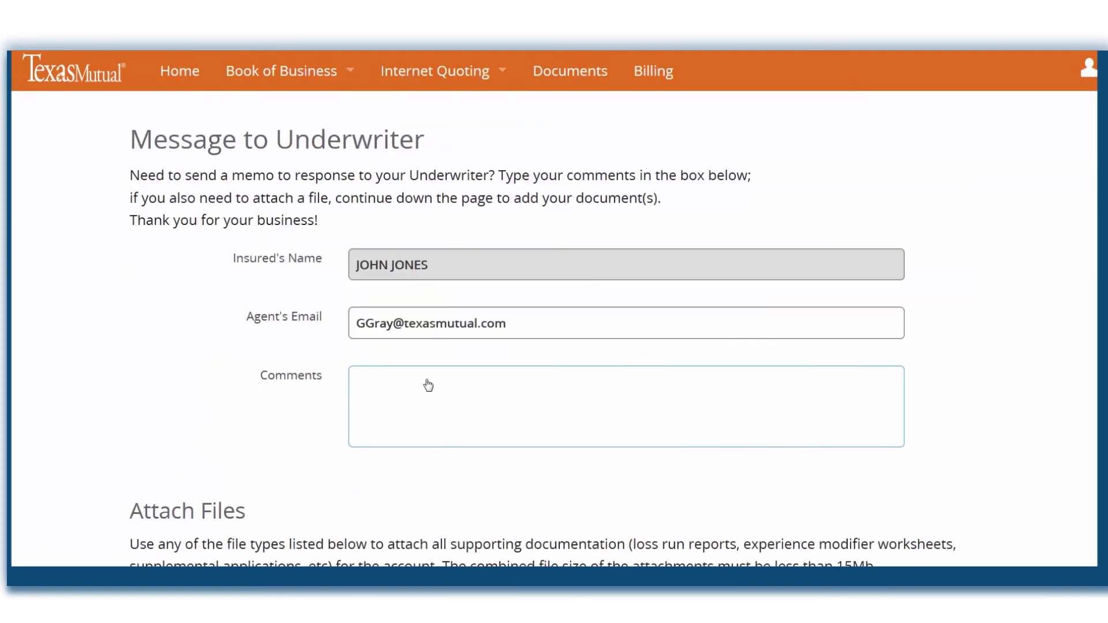